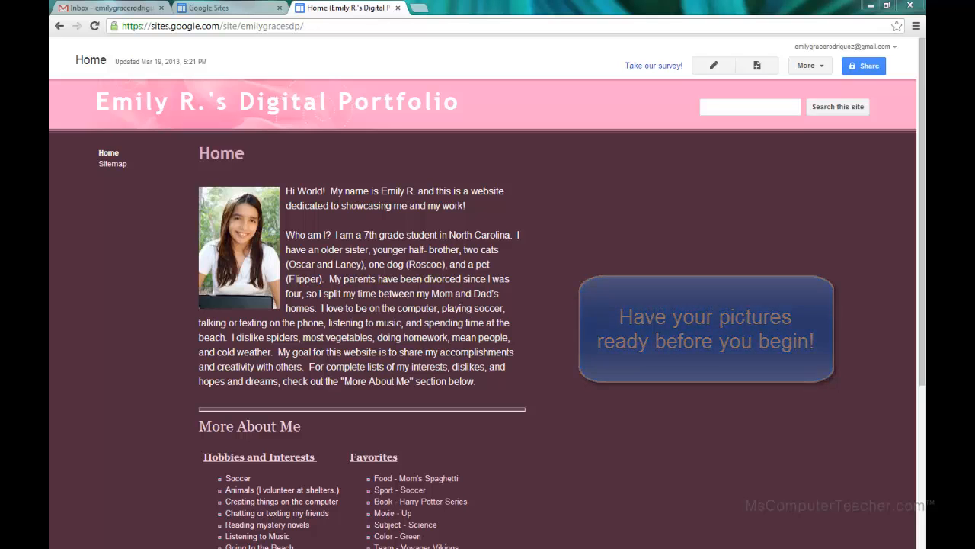
Open the imgs folder inside My Digital Portfolio in the Documents library and show its pictures as large icons.
drag(52, 67, 445, 94)
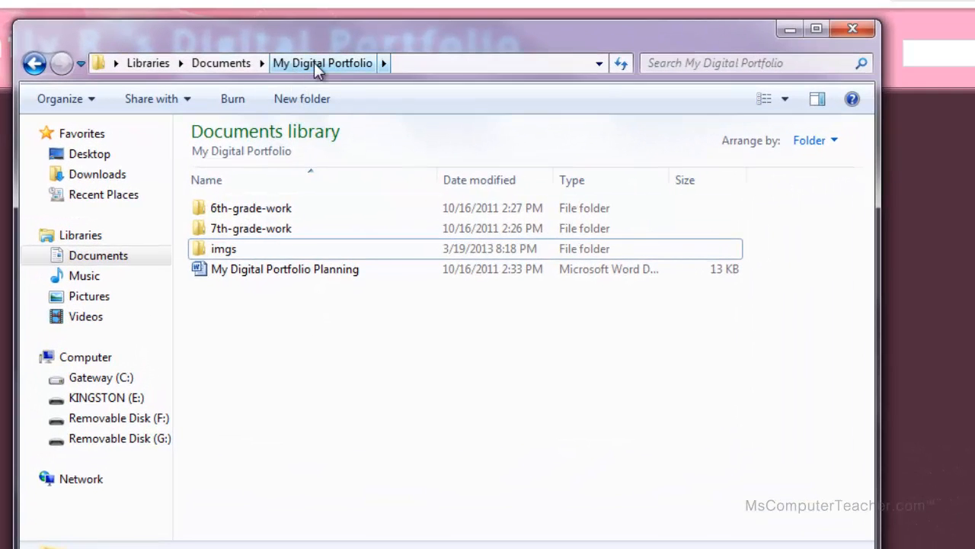
double_click(200, 256)
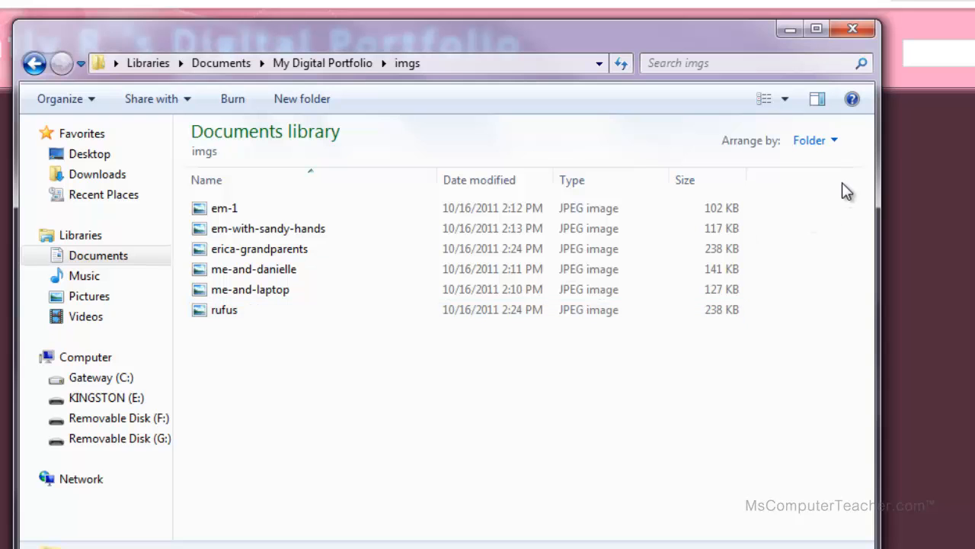
click(785, 99)
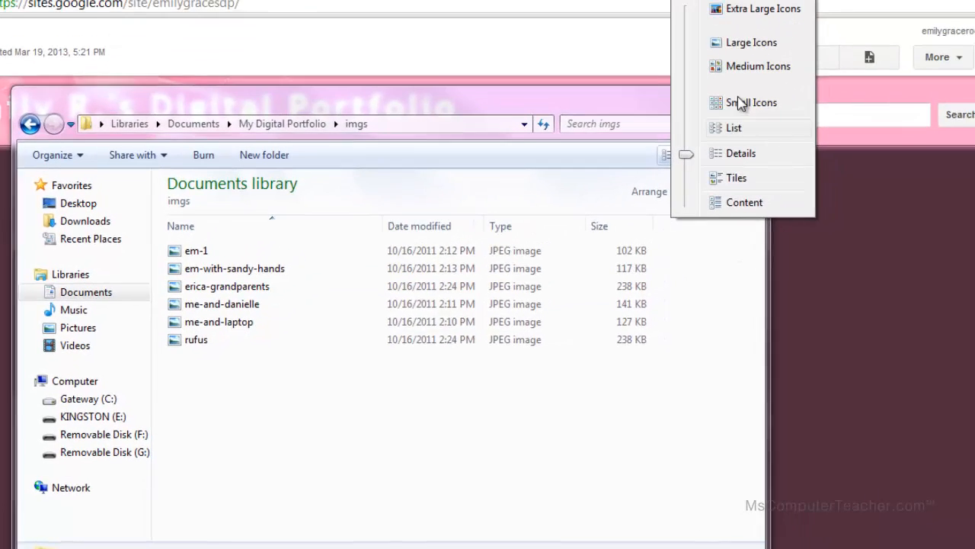
click(736, 67)
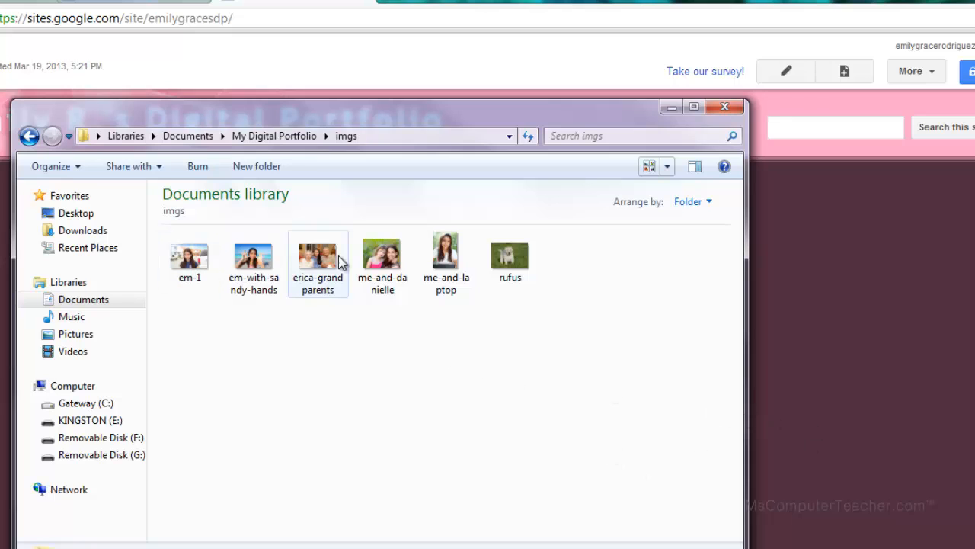
click(667, 165)
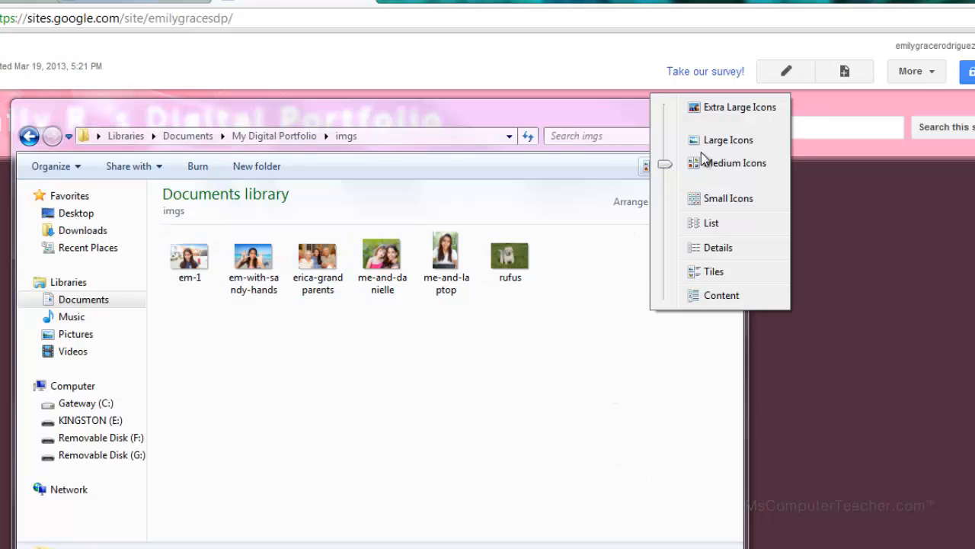
click(719, 142)
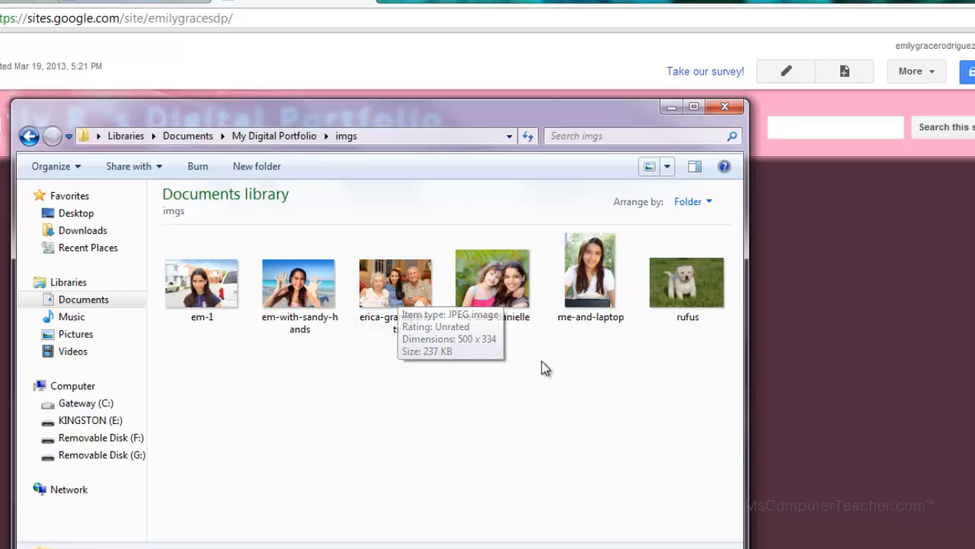
Check the file details of the pictures in the imgs folder and close the folder window.
mouse_move(516, 293)
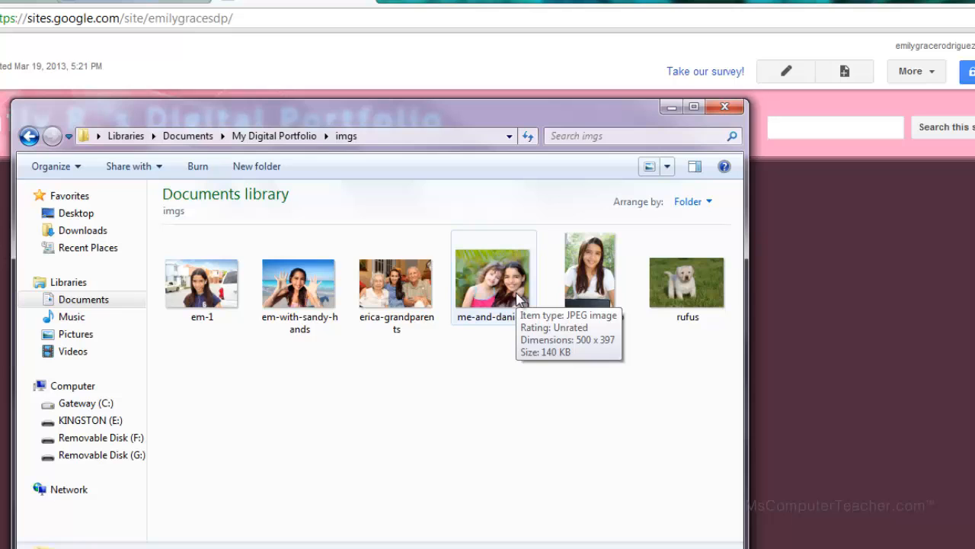
mouse_move(704, 298)
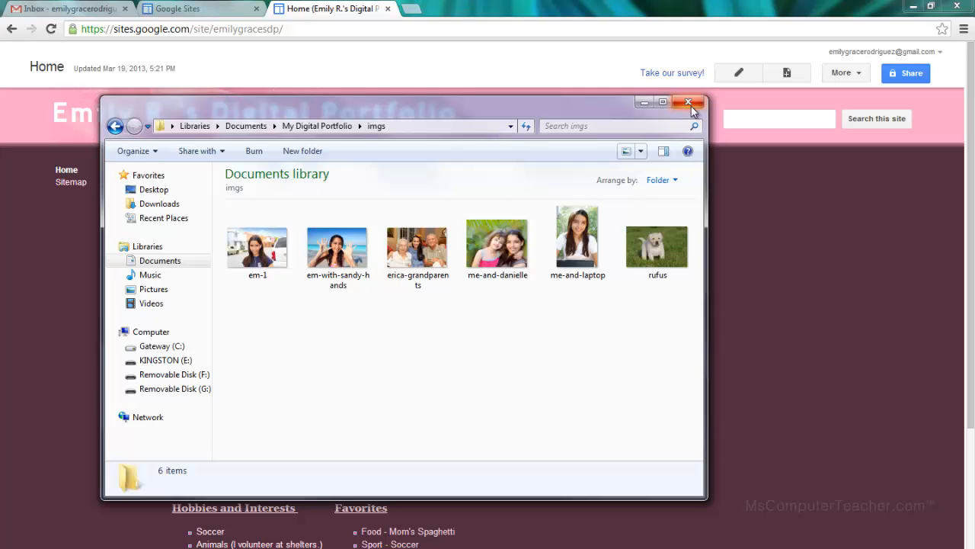
click(689, 105)
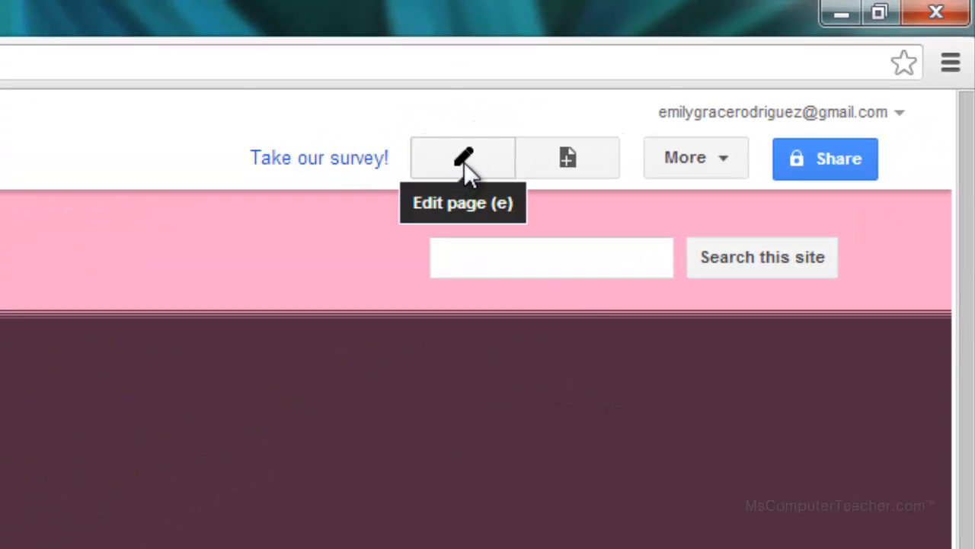
Try to insert the My Digital Portfolio Slideshow album as a Picasa Web slideshow before the Home page's introduction text.
click(464, 163)
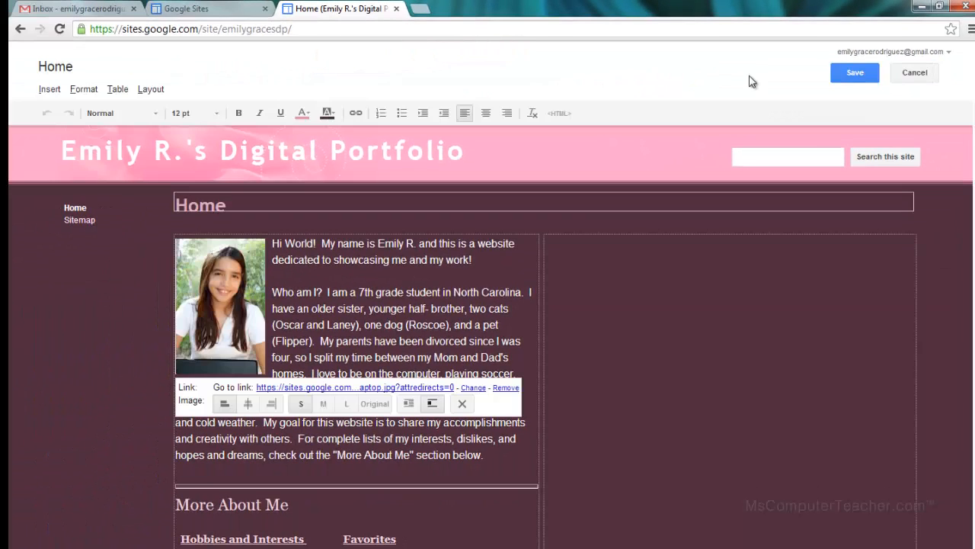
click(49, 90)
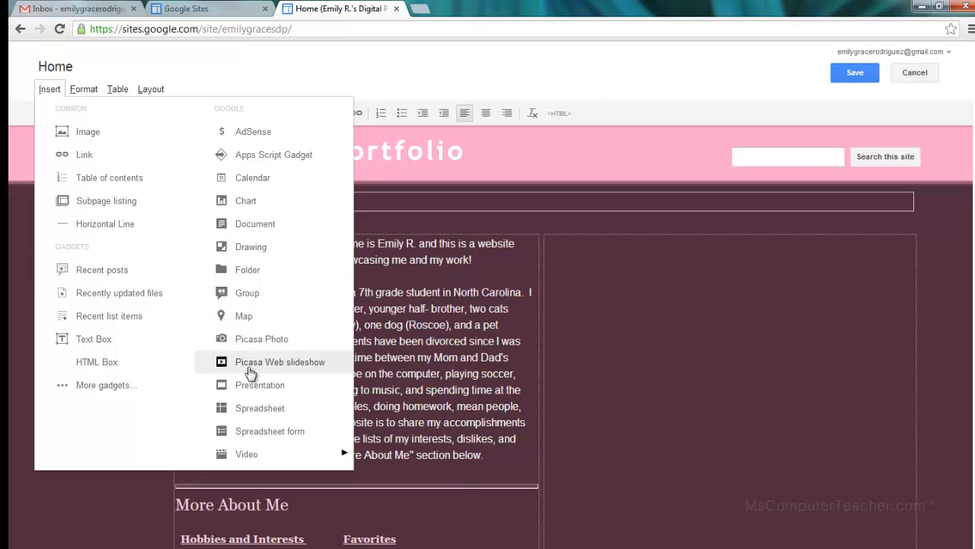
click(274, 366)
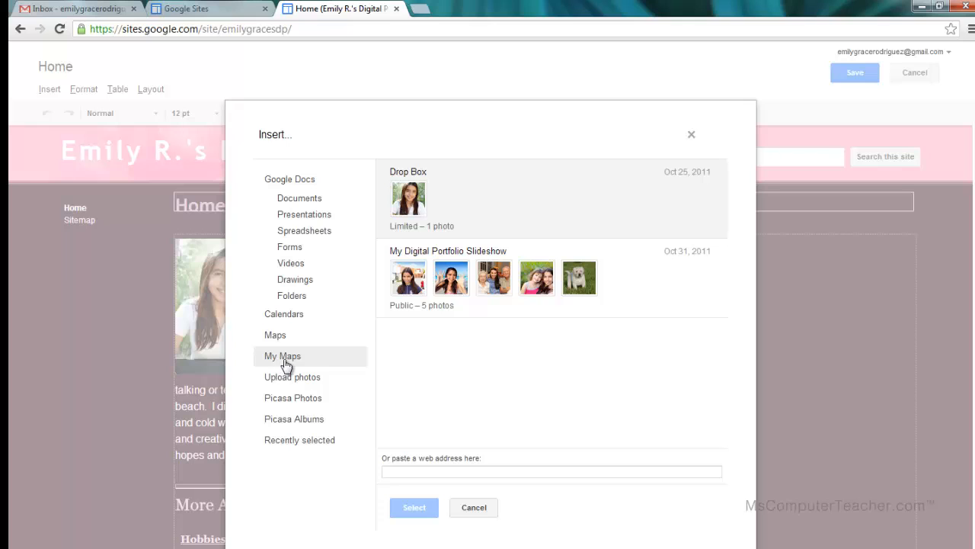
click(626, 285)
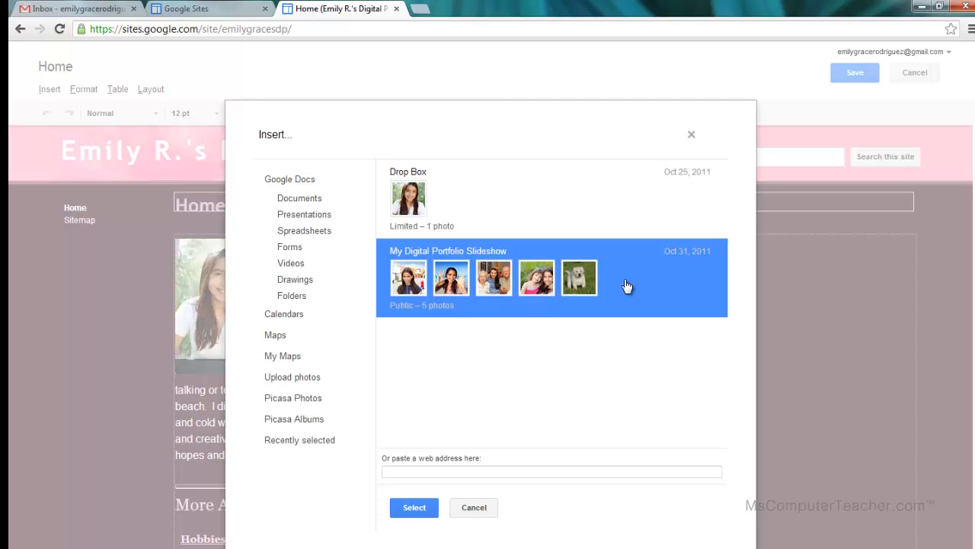
click(499, 208)
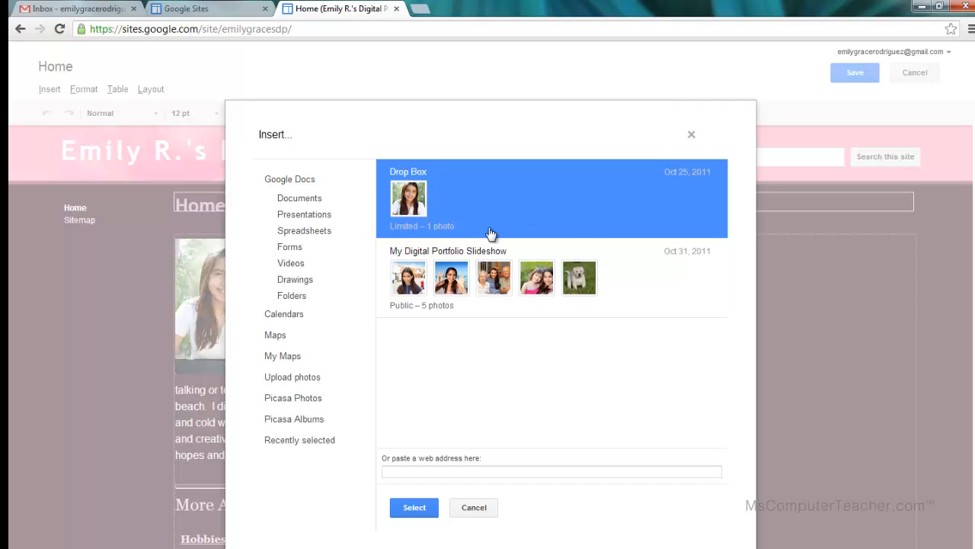
click(626, 289)
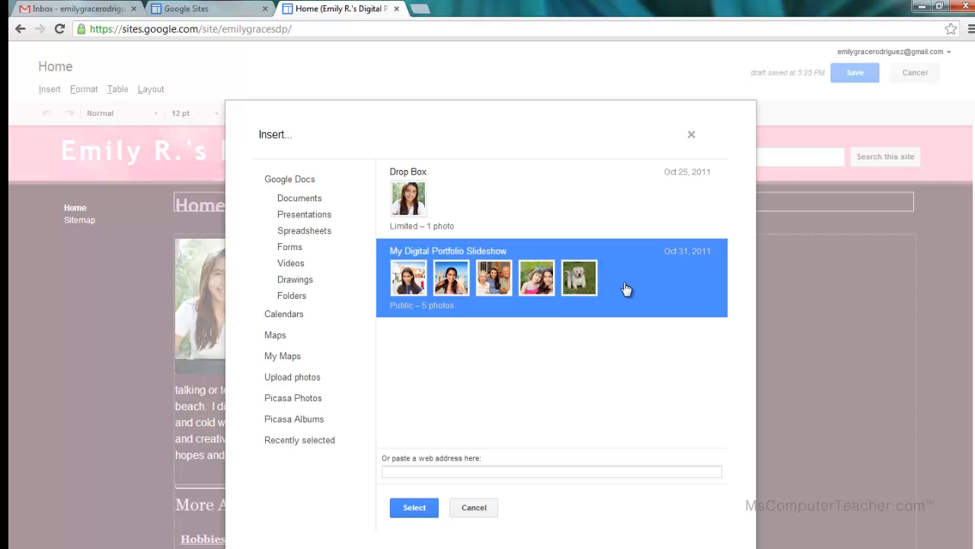
click(411, 509)
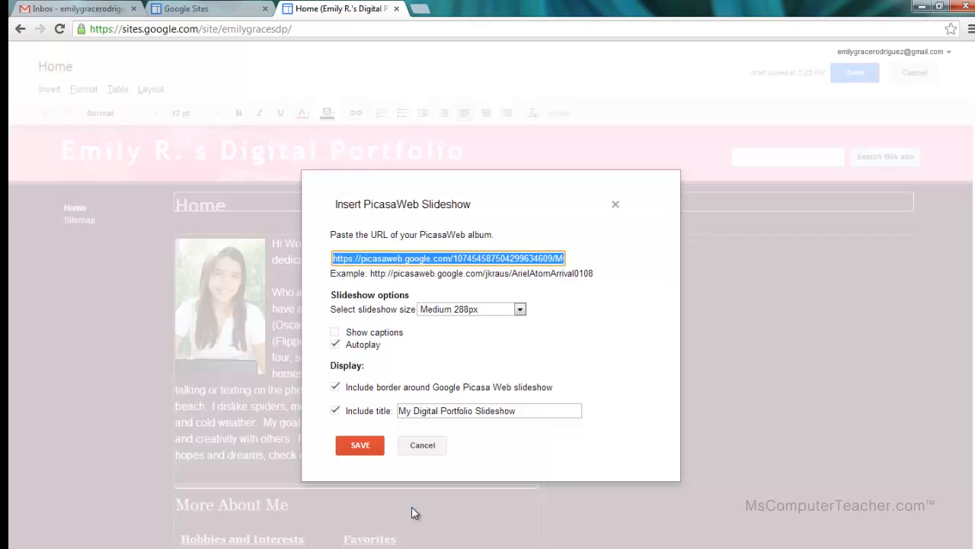
click(359, 450)
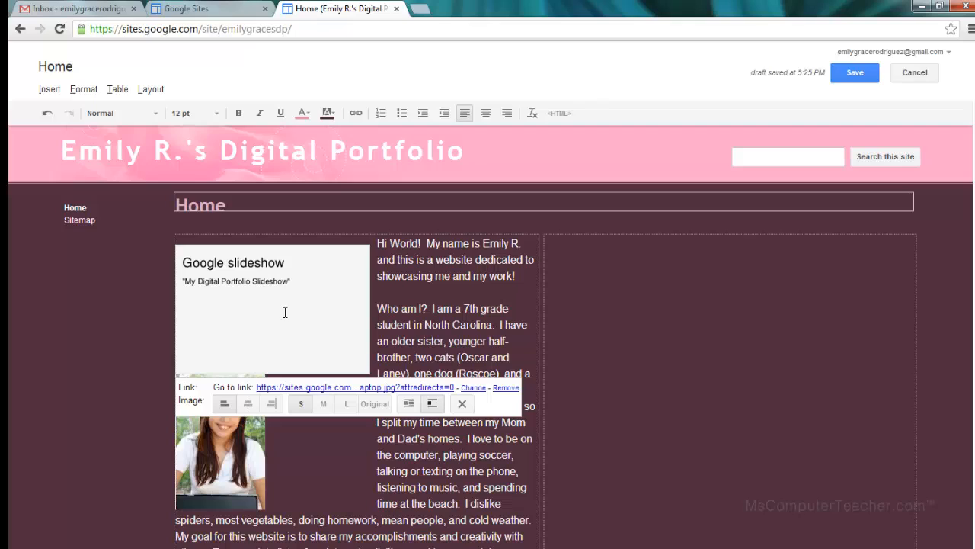
Remove the portrait photo from the Home page and discard all unsaved page changes.
click(462, 403)
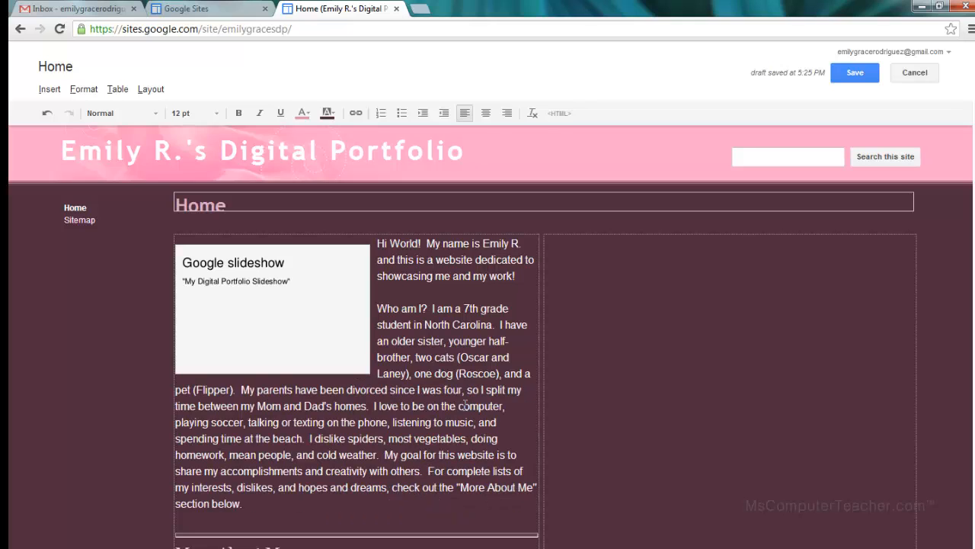
click(916, 74)
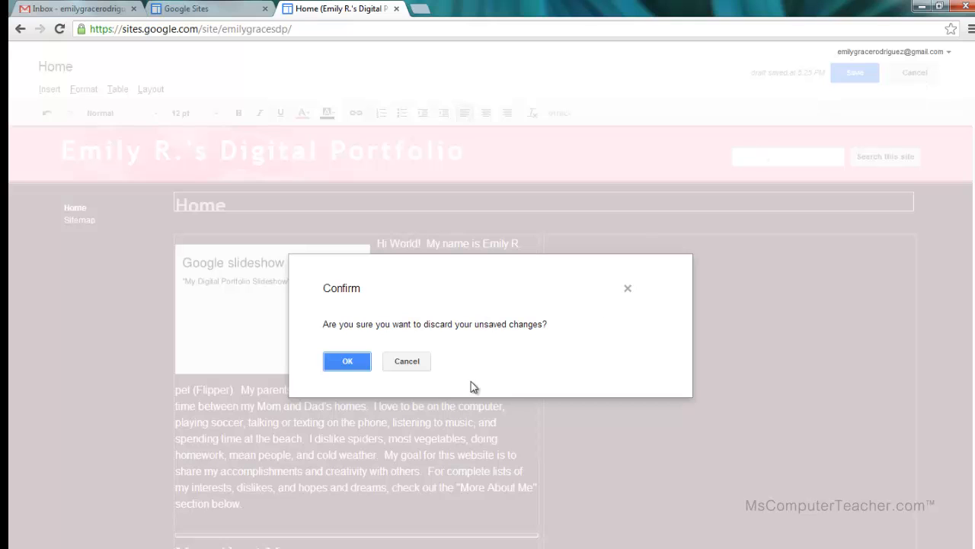
click(348, 362)
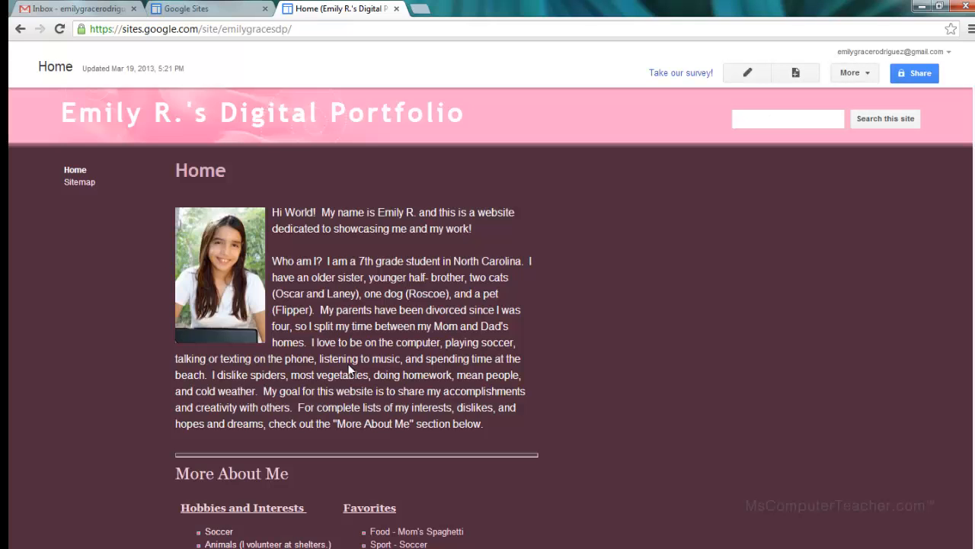
Edit the Home page and insert the My Digital Portfolio Slideshow album as a Picasa Web slideshow in the empty second column.
click(747, 73)
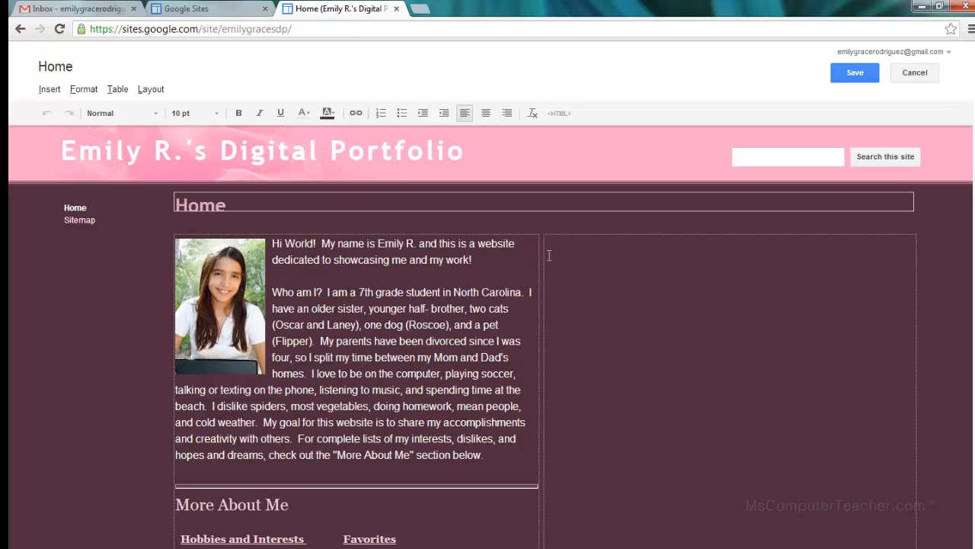
click(49, 89)
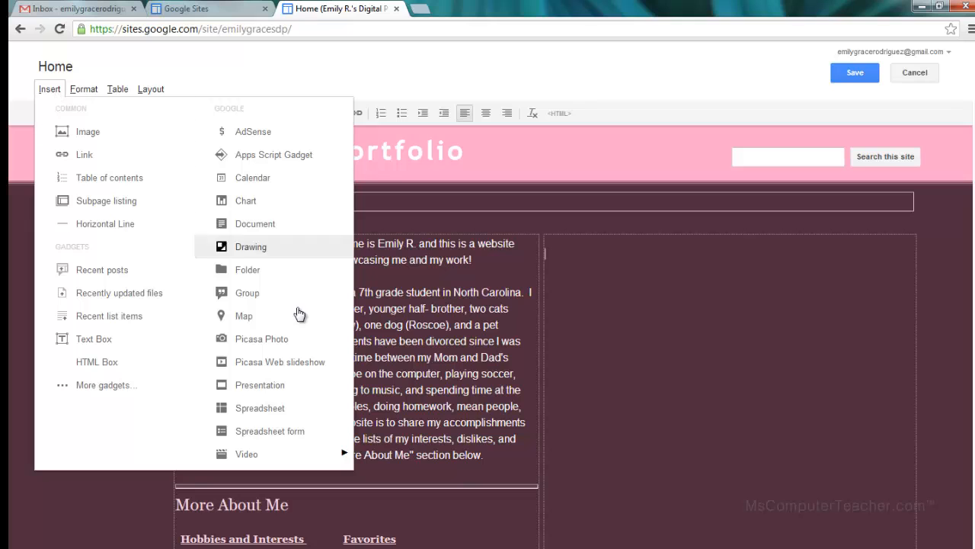
click(305, 362)
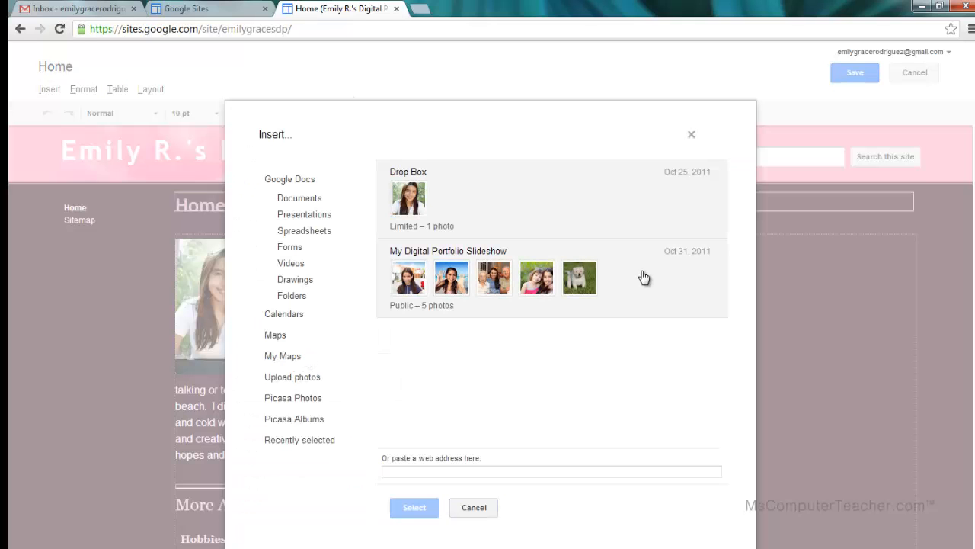
click(644, 278)
click(414, 507)
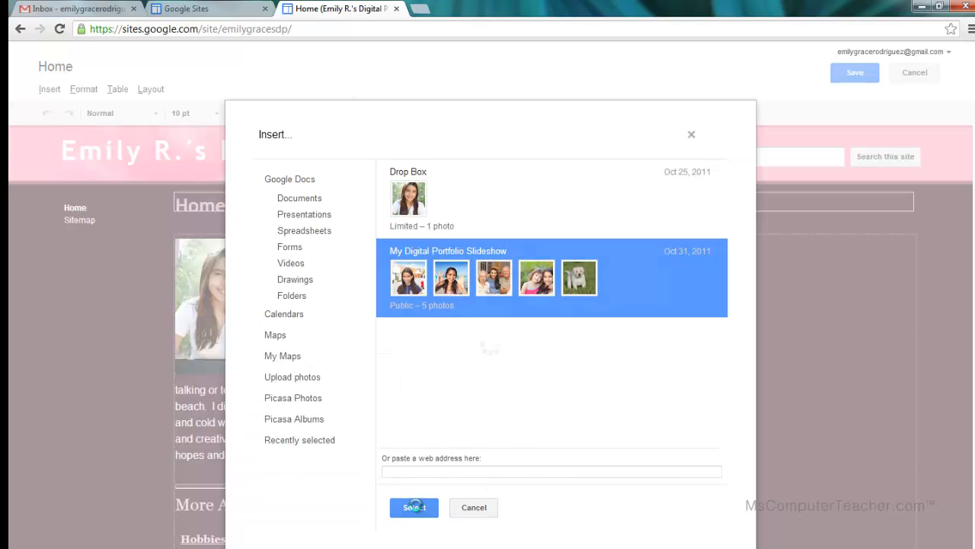
click(360, 446)
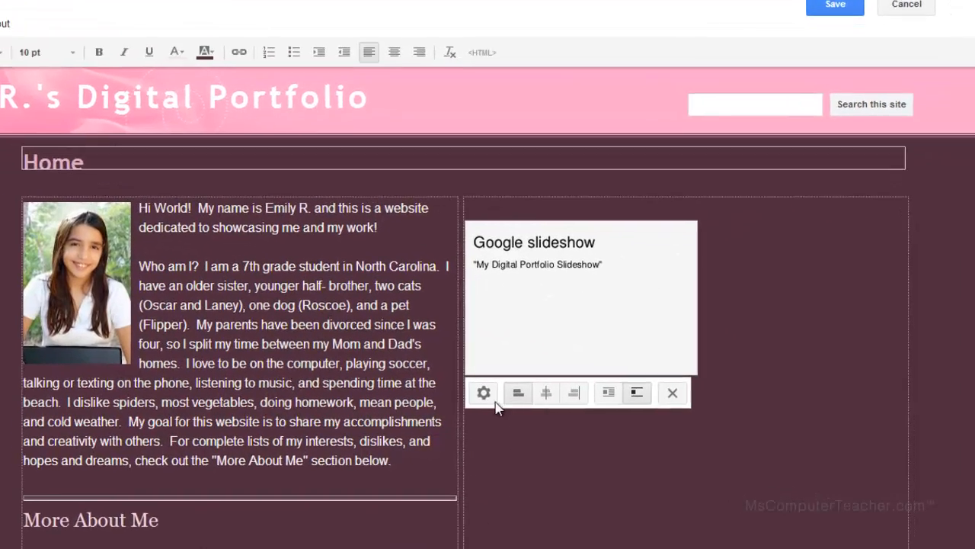
Try the center, right and left alignments on the inserted slideshow.
click(546, 392)
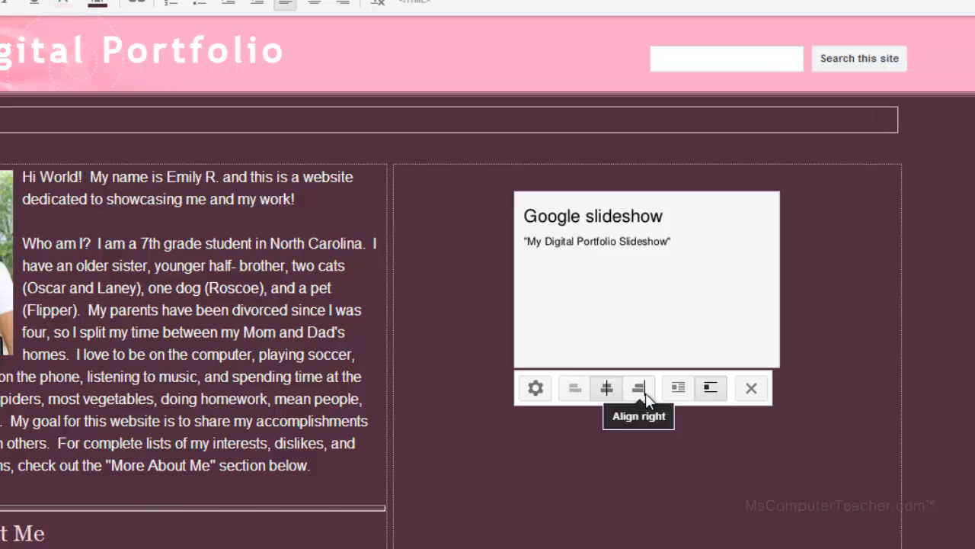
click(645, 390)
click(692, 390)
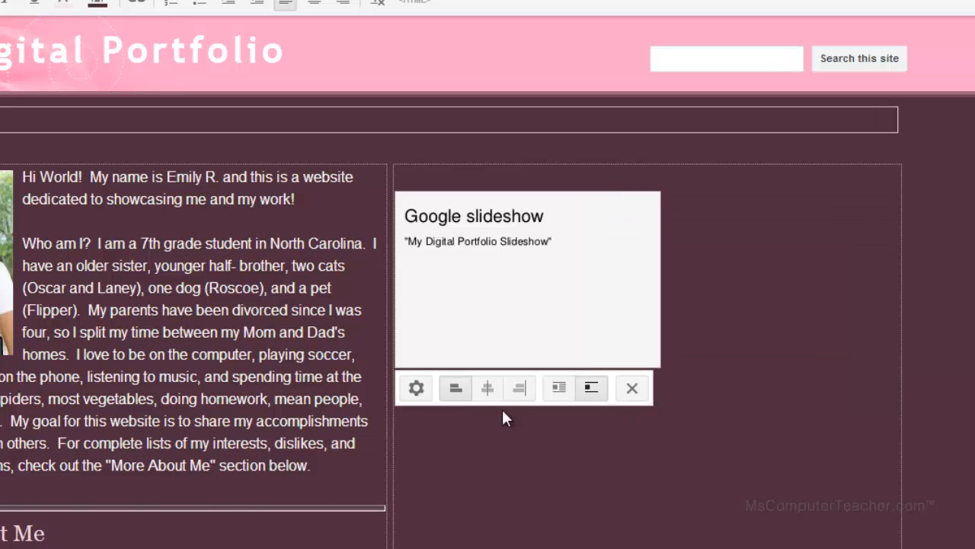
Set the slideshow size to Large 400px in its properties and save them.
click(418, 389)
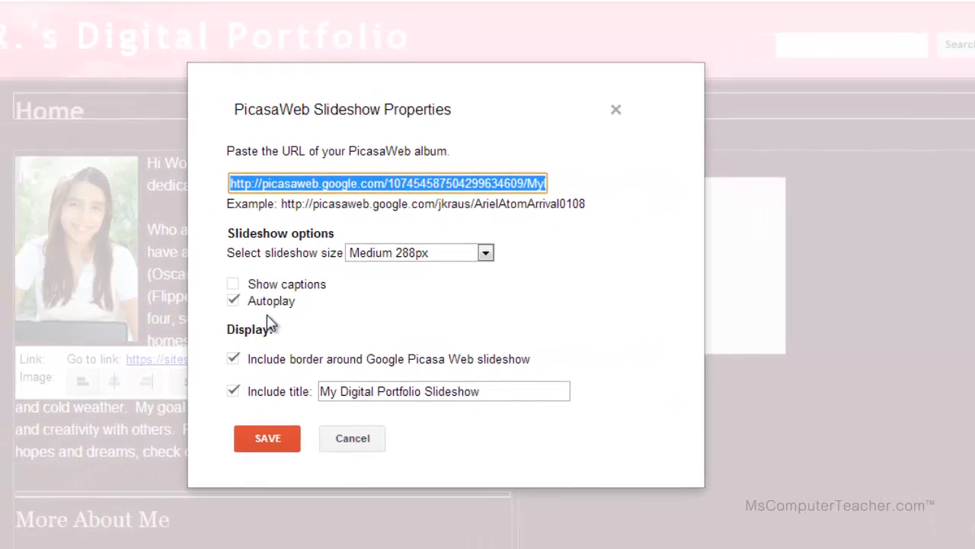
click(540, 251)
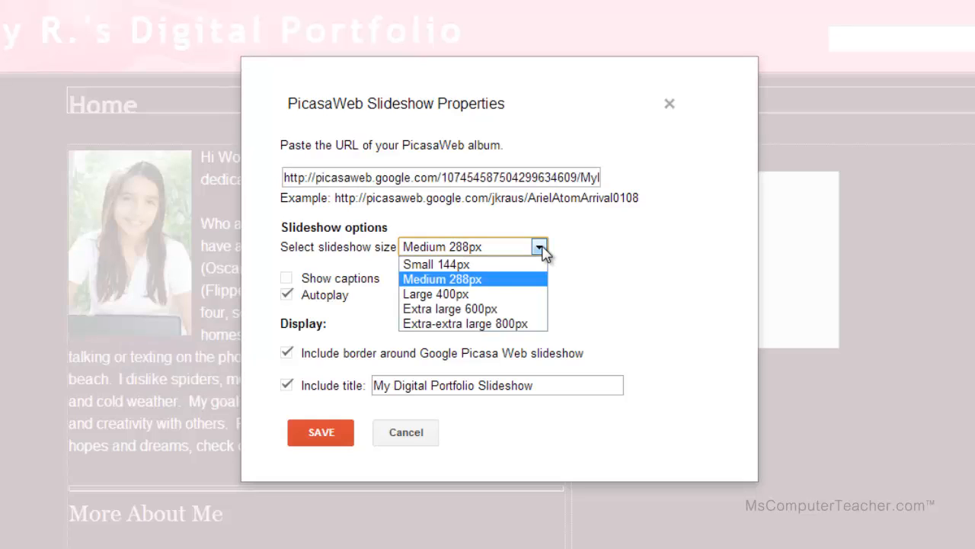
click(446, 296)
click(326, 436)
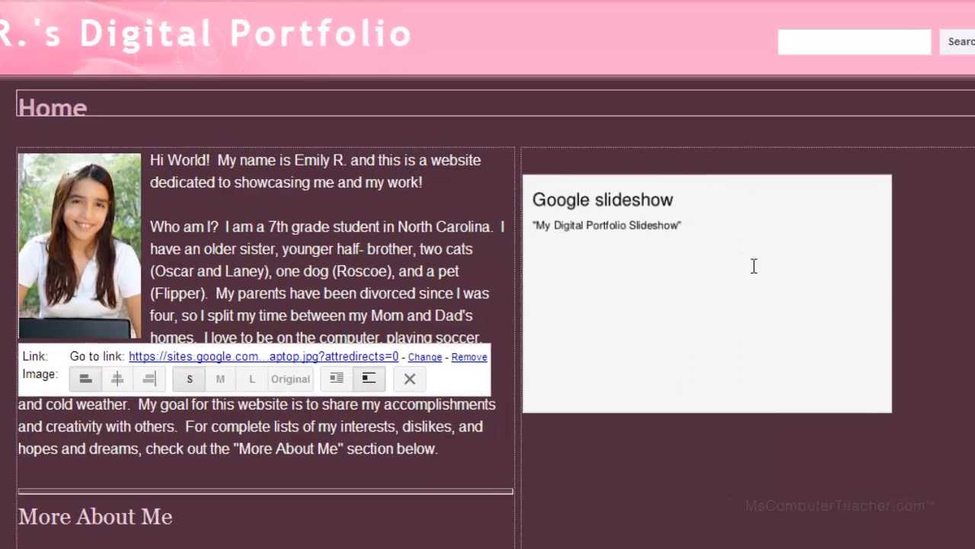
Center the enlarged slideshow in its column and save the Home page.
click(708, 365)
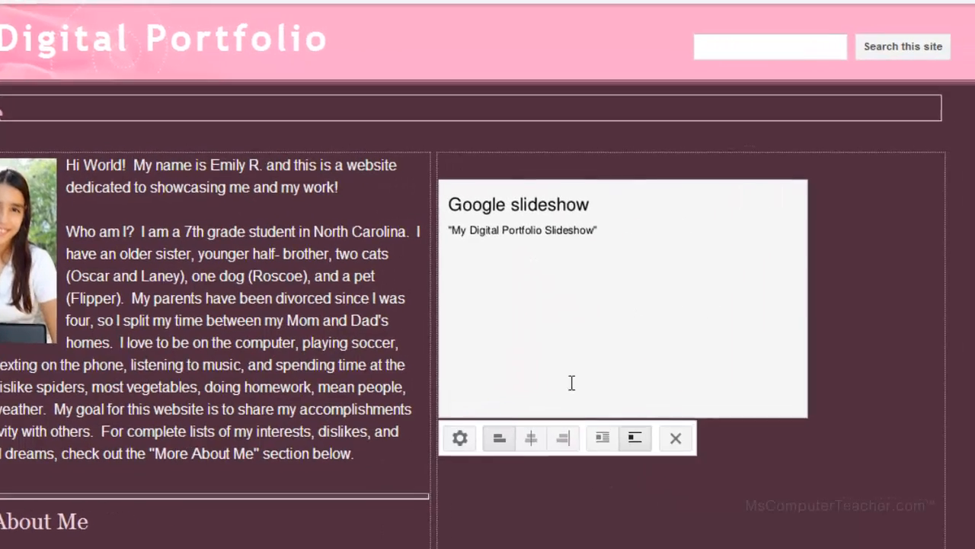
click(497, 441)
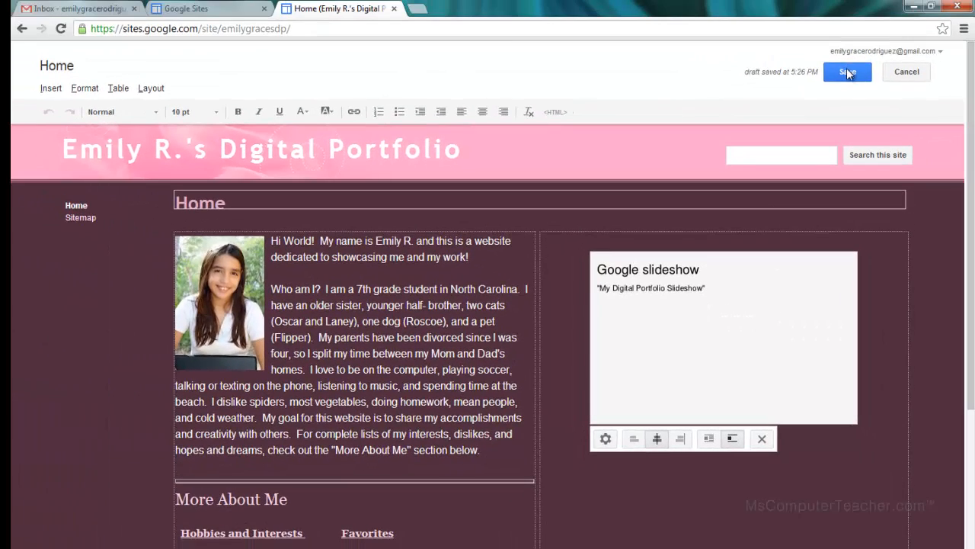
click(848, 72)
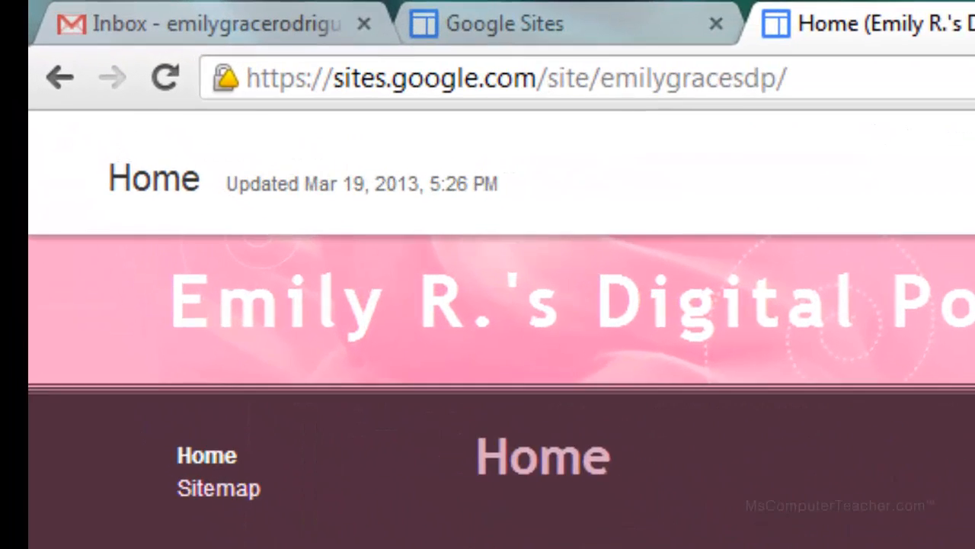
Open Picasa Web Albums at picasaweb.google.com in a new browser tab.
click(417, 9)
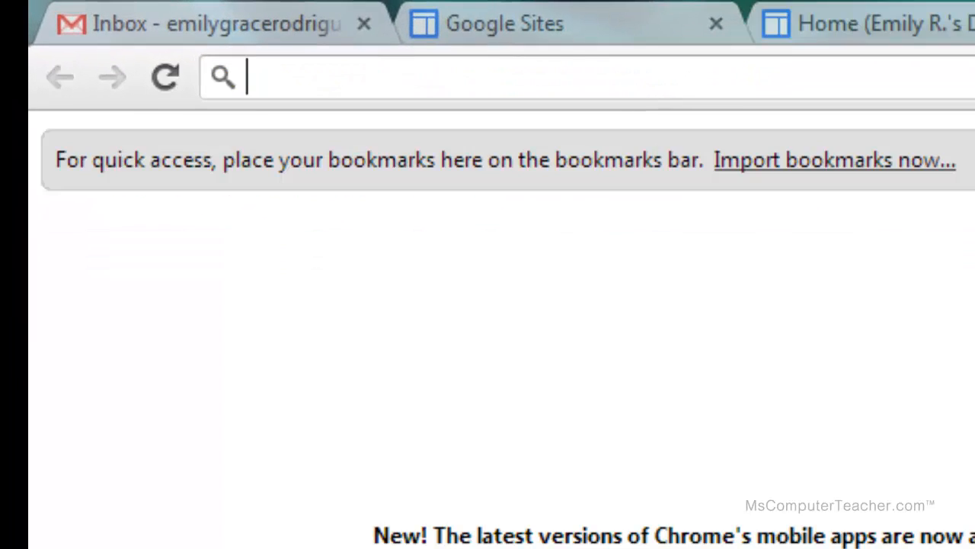
text(picasaweb.)
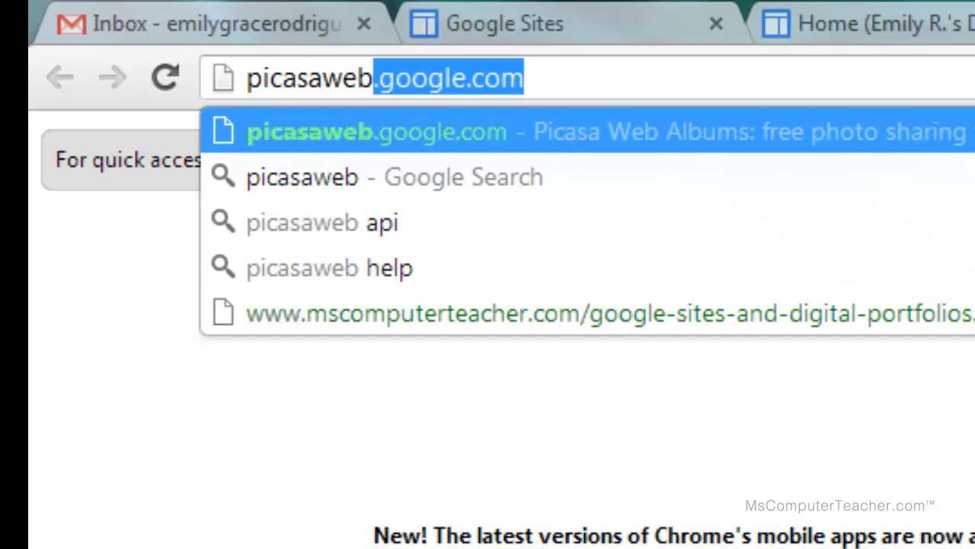
text(g)
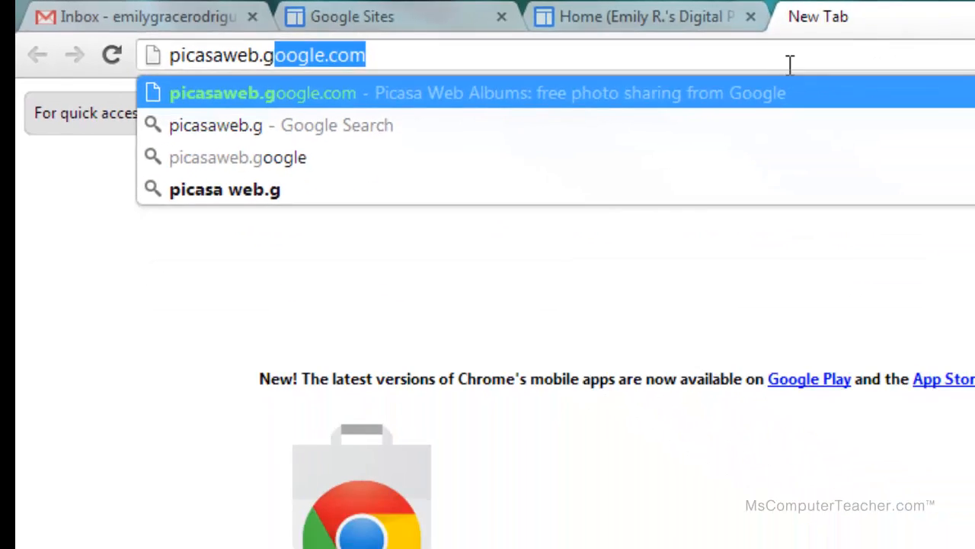
key(Return)
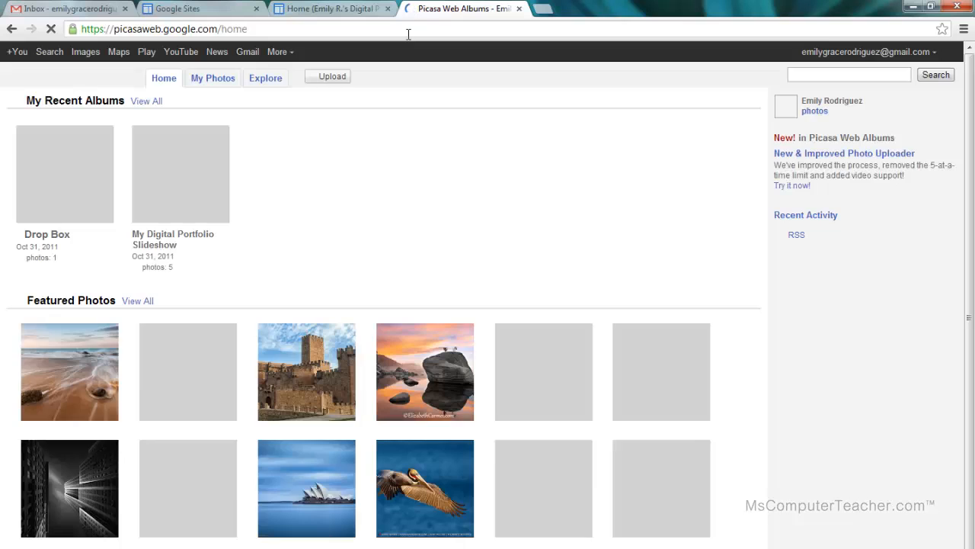
Open picasa.google.com in another new browser tab and examine the Picasa software's tagline.
click(544, 9)
text(picasa)
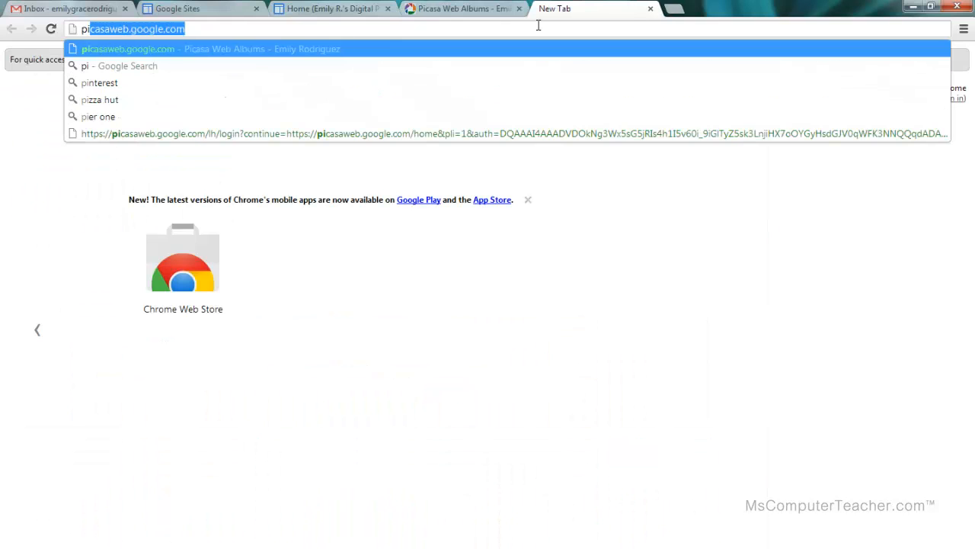
text(.google.com)
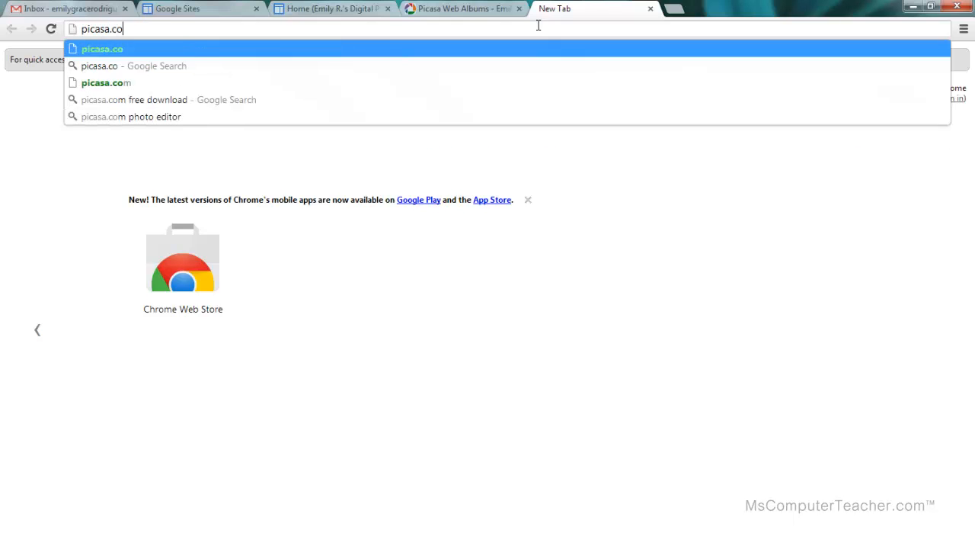
key(Return)
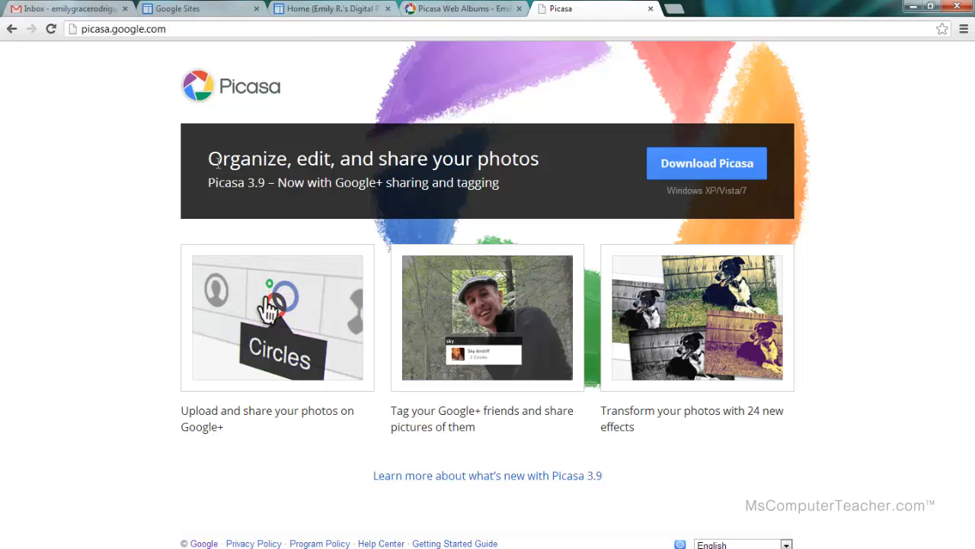
drag(209, 159, 553, 152)
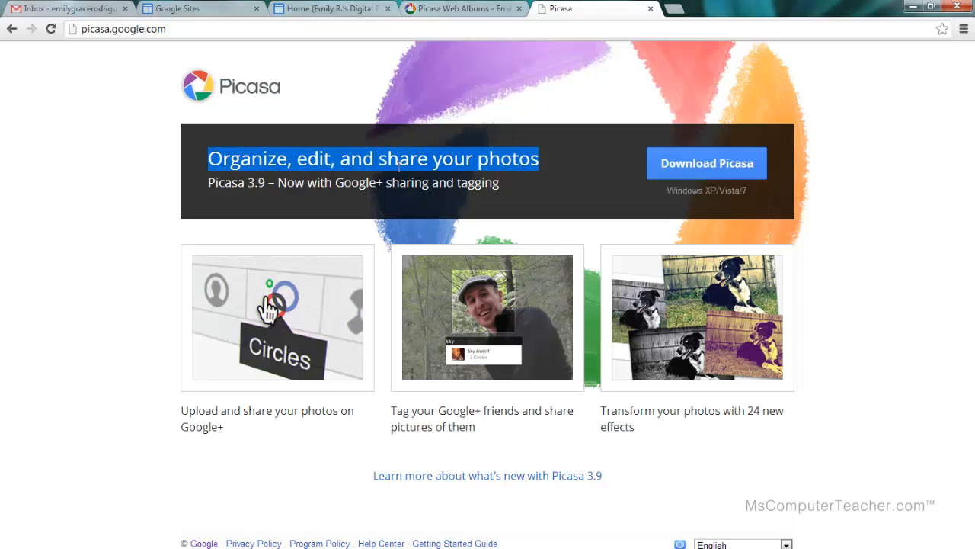
Compare the Picasa Web Albums with the portfolio's Home page and open the My Digital Portfolio Slideshow album.
click(455, 15)
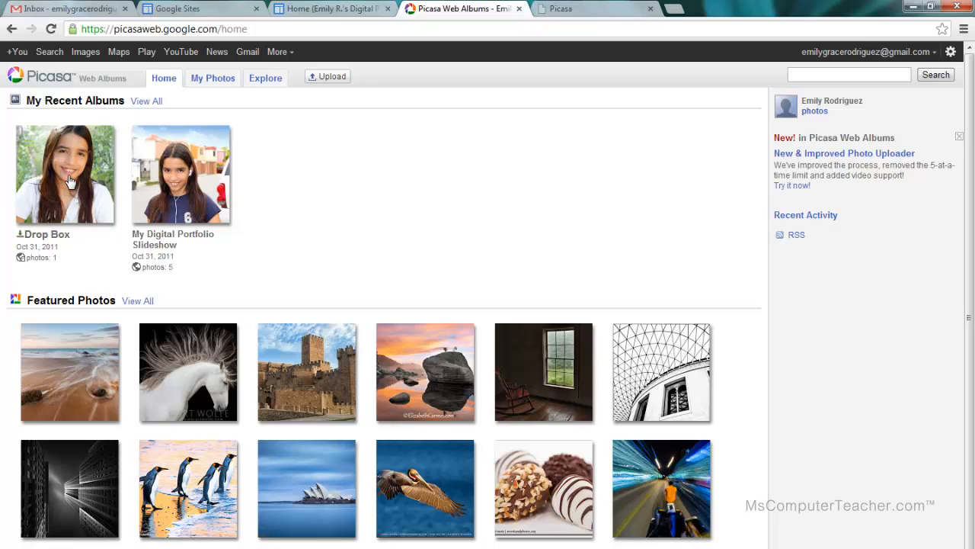
click(324, 9)
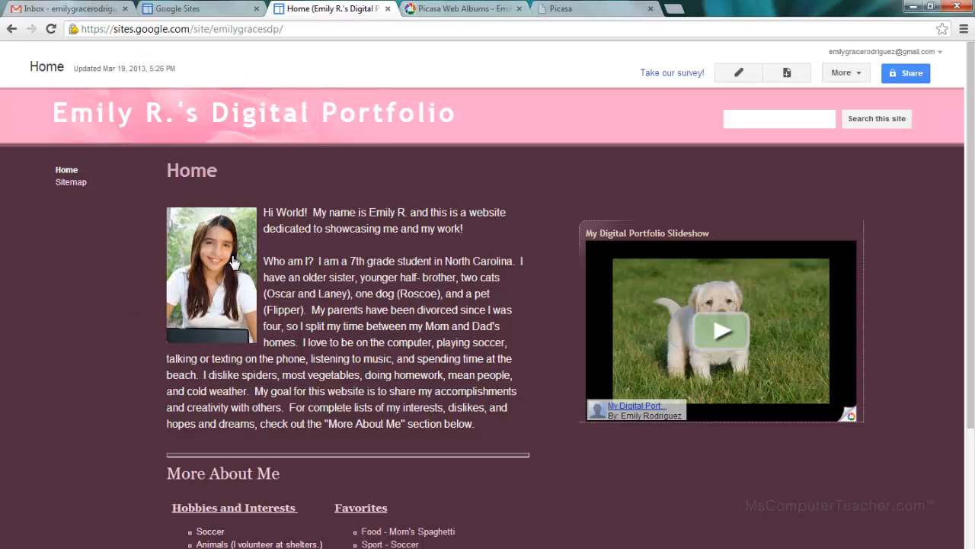
click(456, 11)
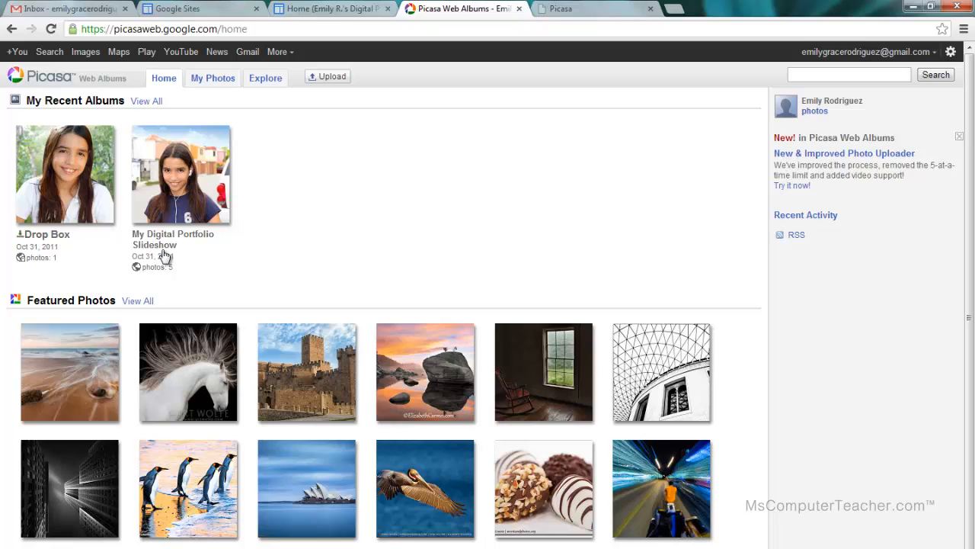
click(182, 189)
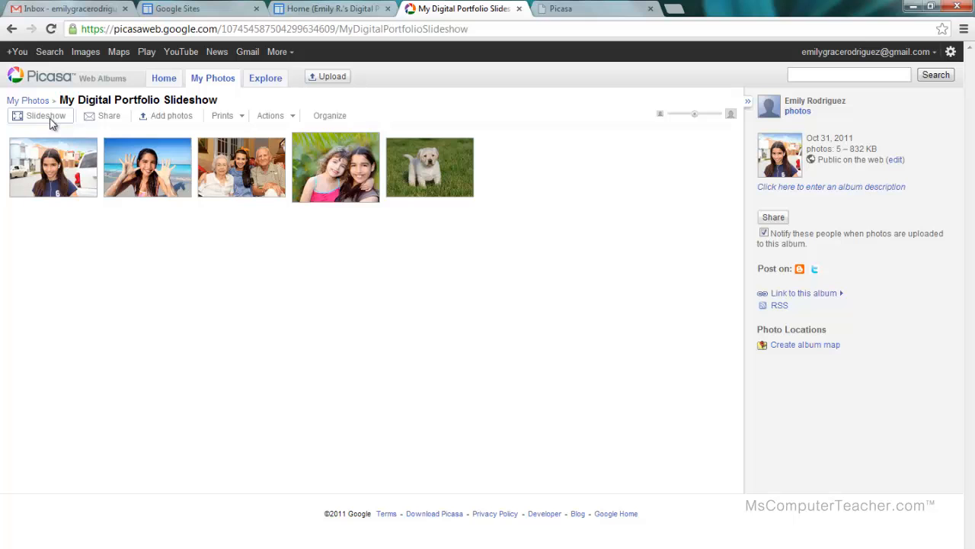
Review the actions available for the whole album and for its first photo.
click(277, 119)
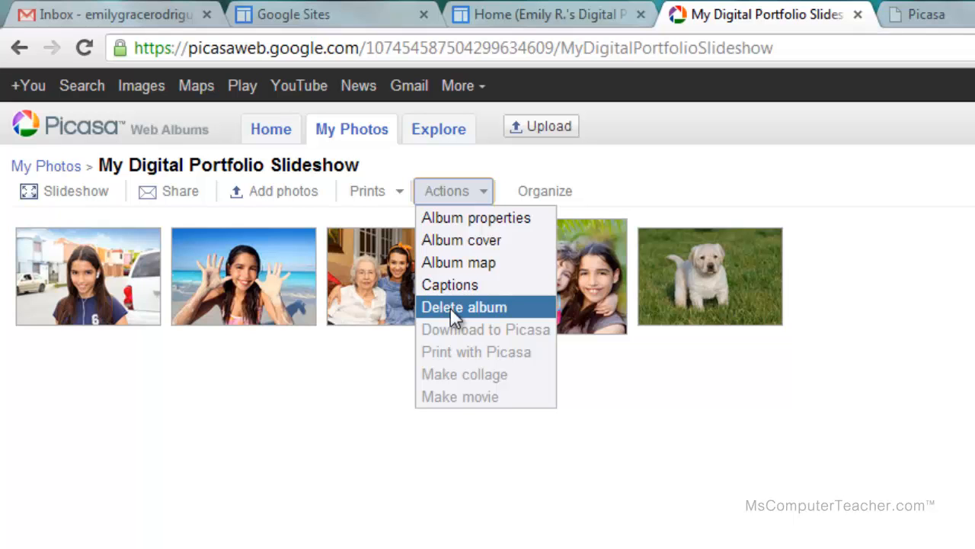
click(265, 416)
click(107, 301)
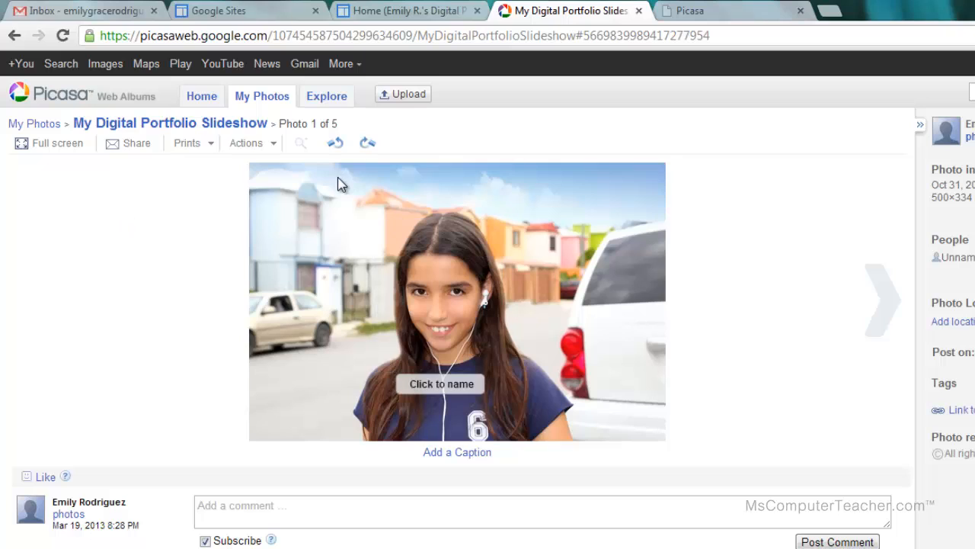
click(271, 149)
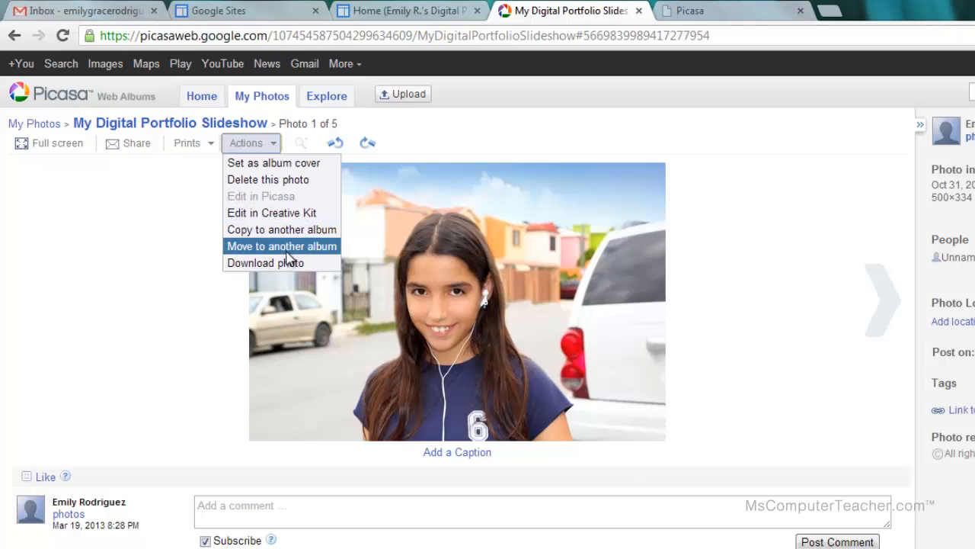
click(193, 264)
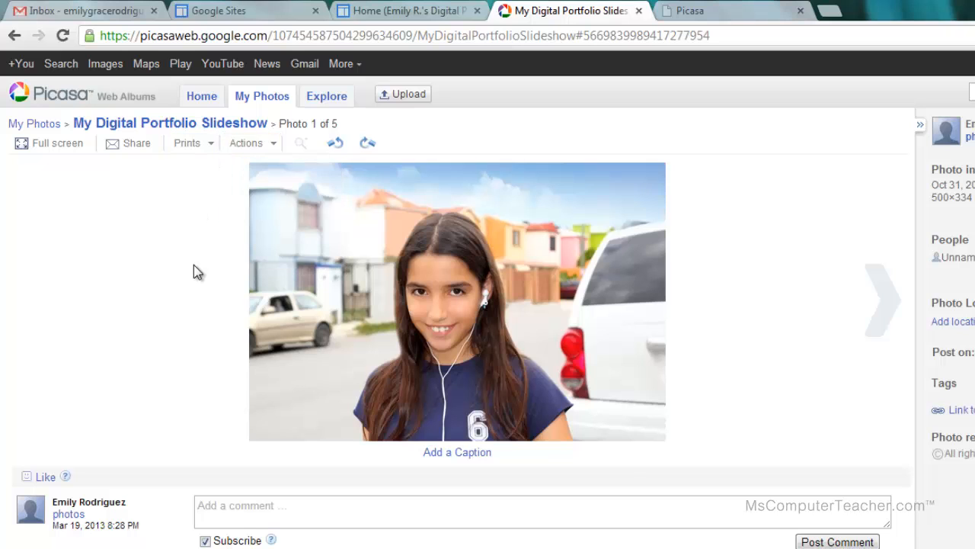
Return to the My Digital Portfolio Slideshow album and delete it, confirming the deletion.
click(183, 125)
click(333, 142)
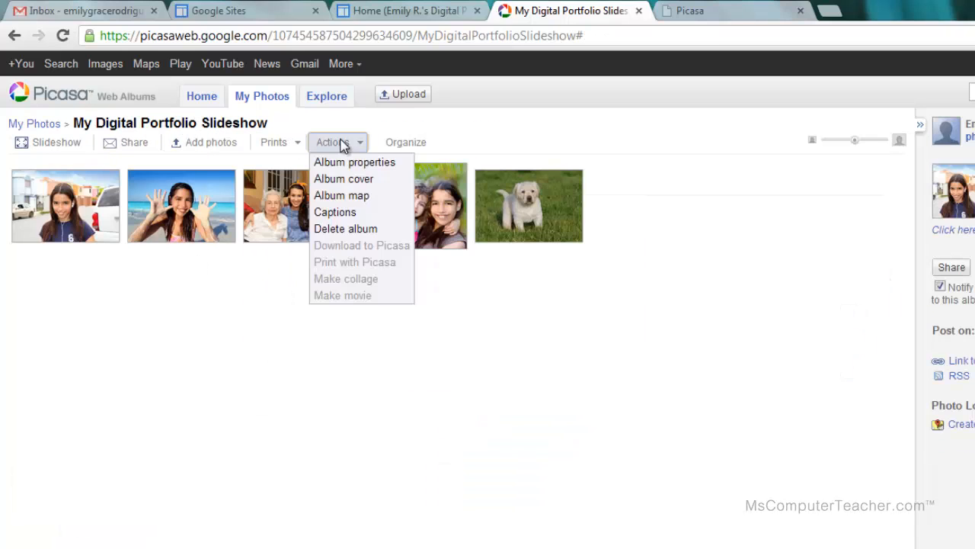
click(346, 228)
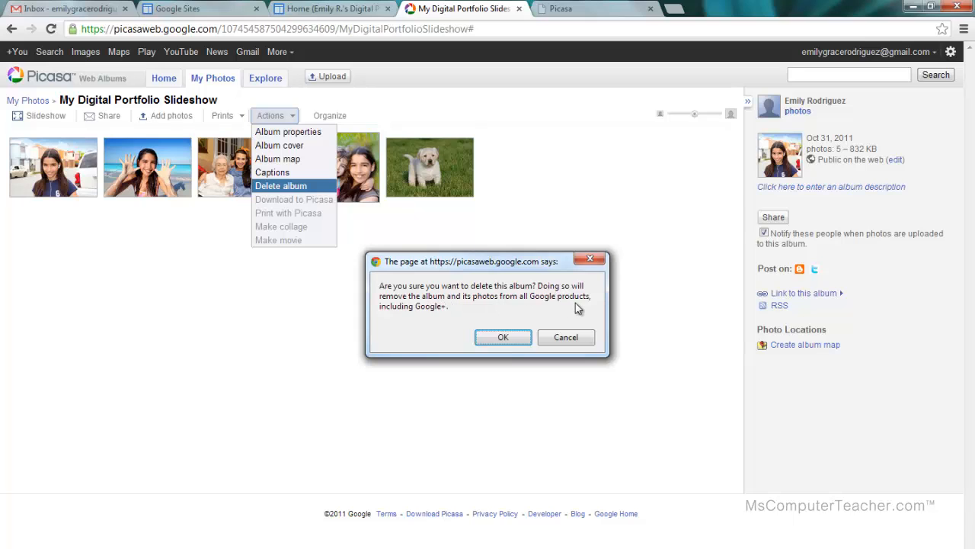
click(503, 338)
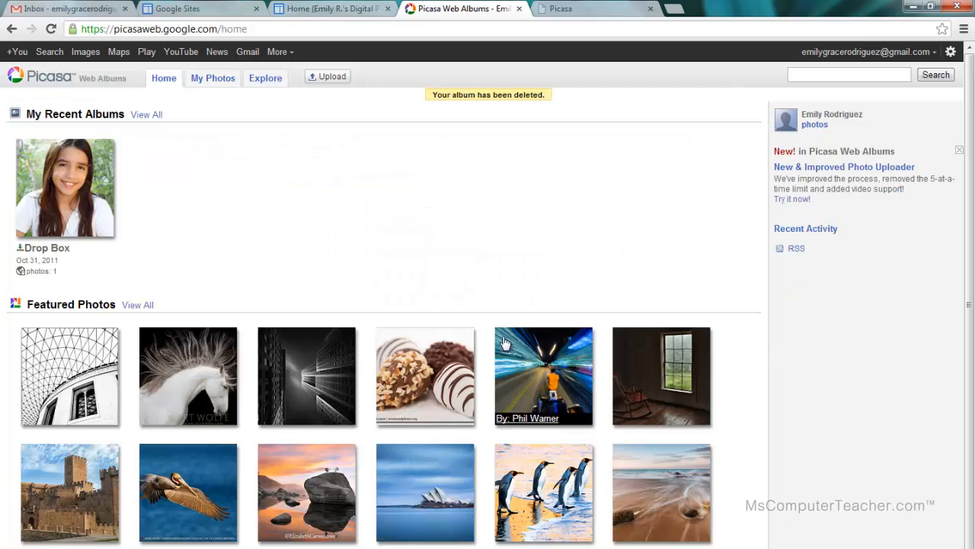
Reload the portfolio's Home page to check its slideshow, and return to Picasa Web Albums.
click(327, 11)
click(51, 29)
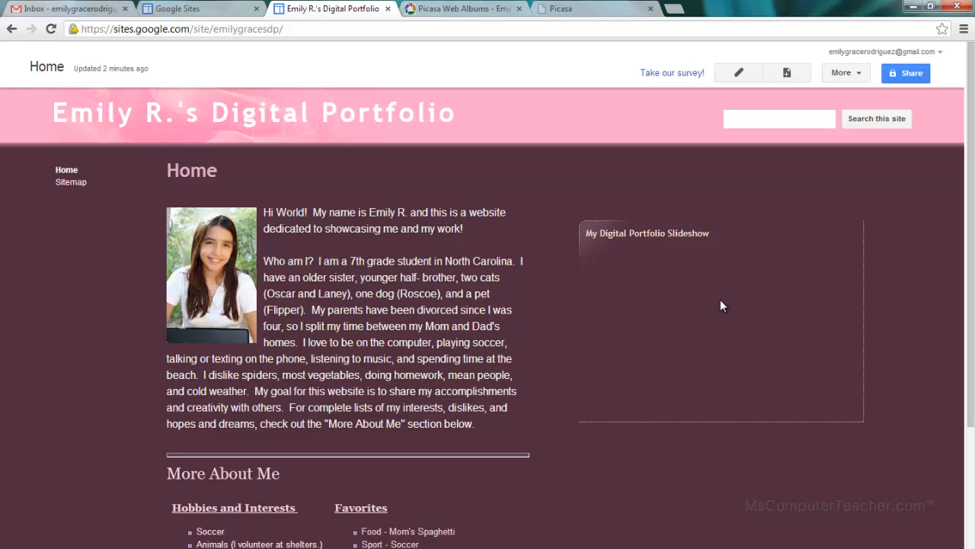
click(480, 9)
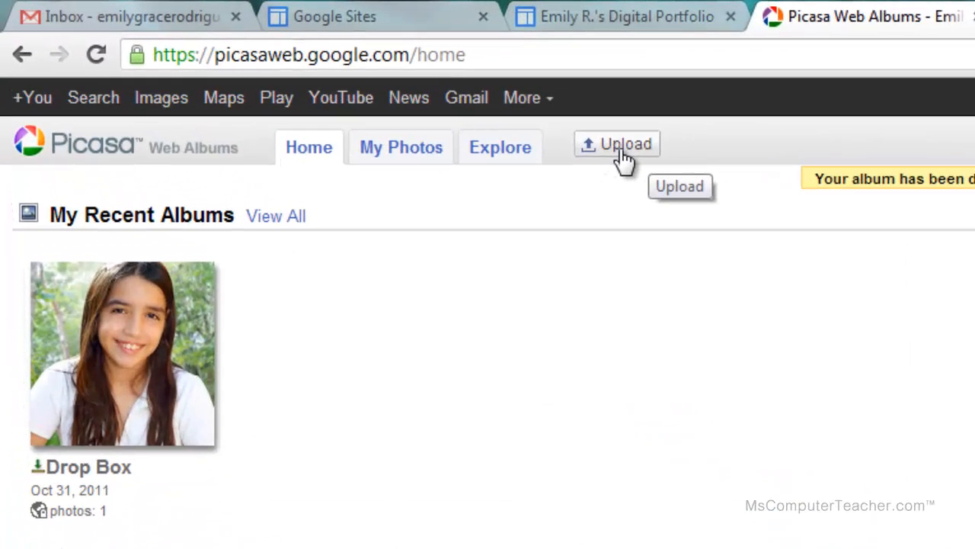
Start a photo upload to a new album named My Digital Portfolio Slideshow.
click(623, 156)
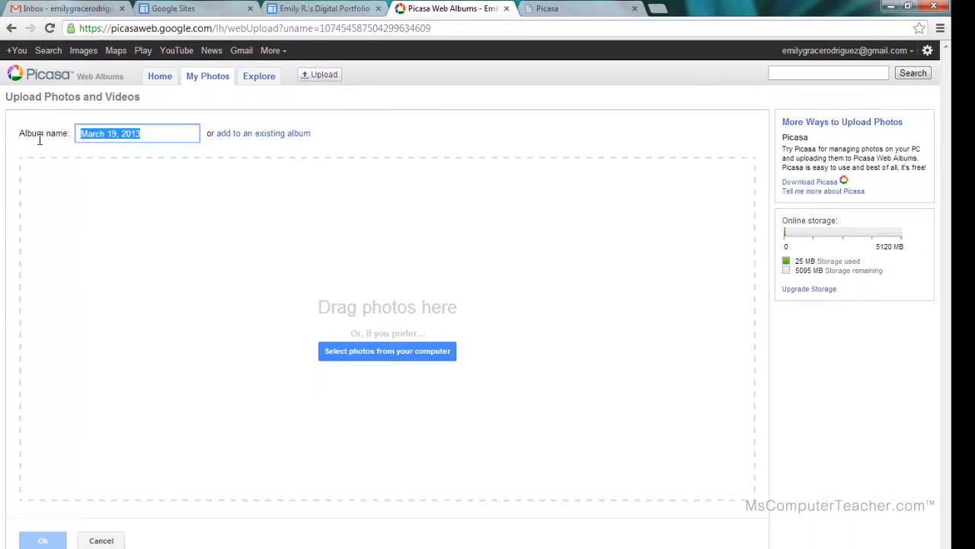
key(BackSpace)
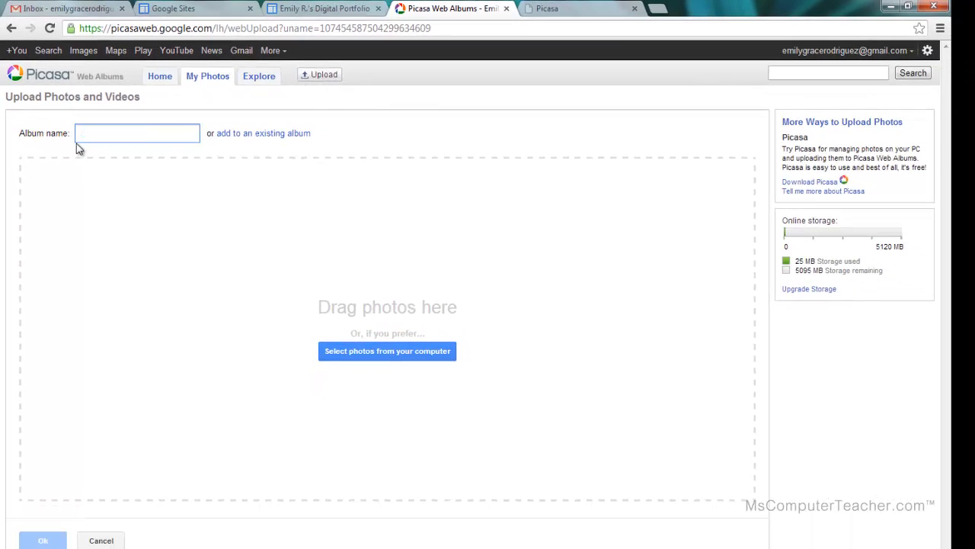
text(My Digital Portfolio Slideshow)
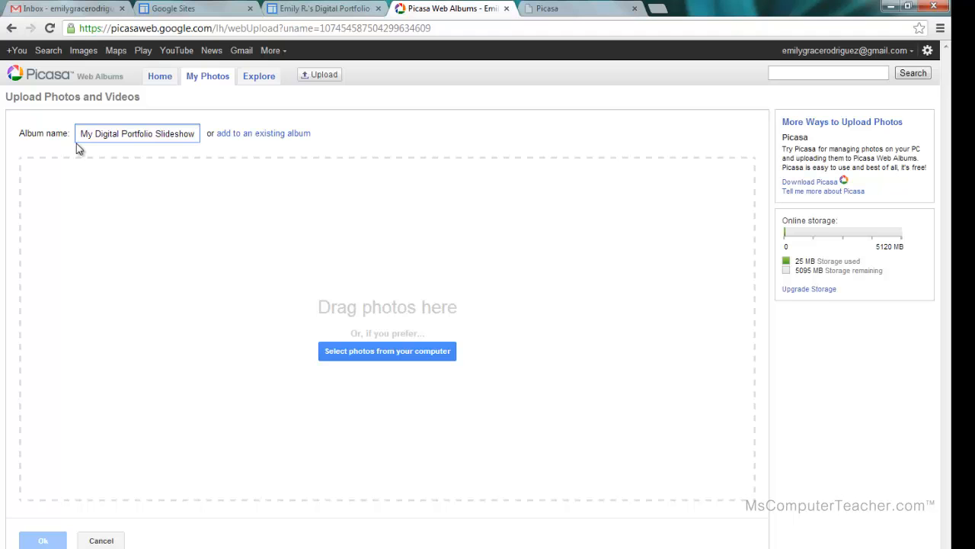
click(101, 229)
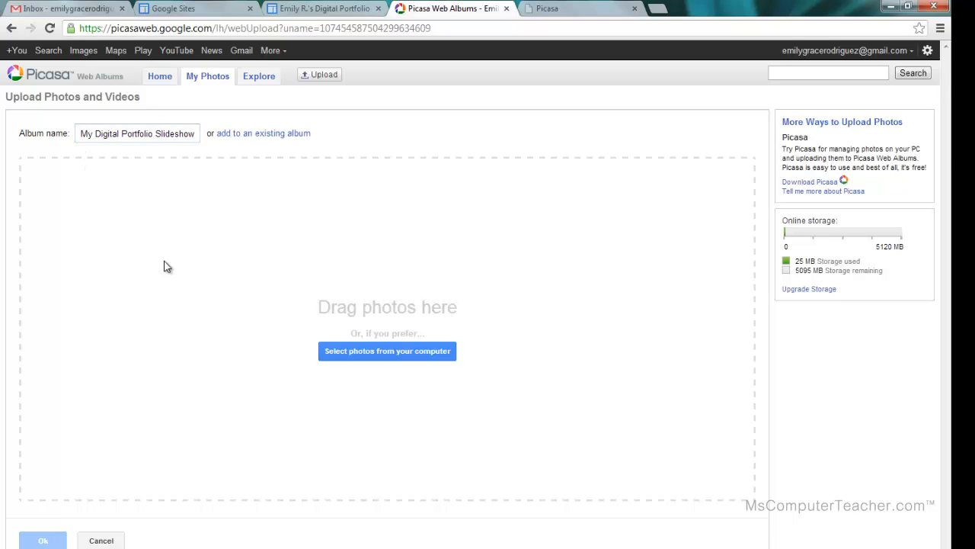
Upload all the images from the my-digital-portfolio imgs folder and finish creating the album.
click(384, 357)
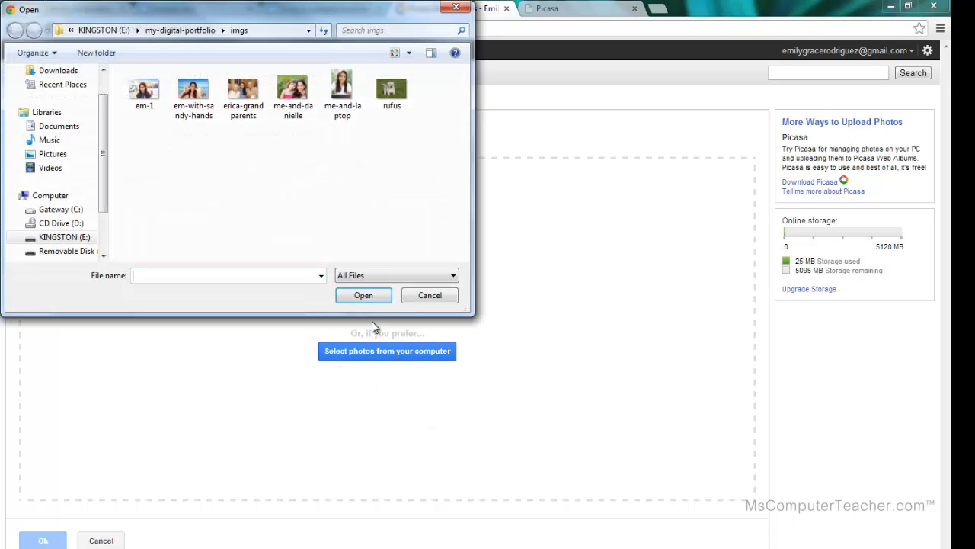
click(143, 93)
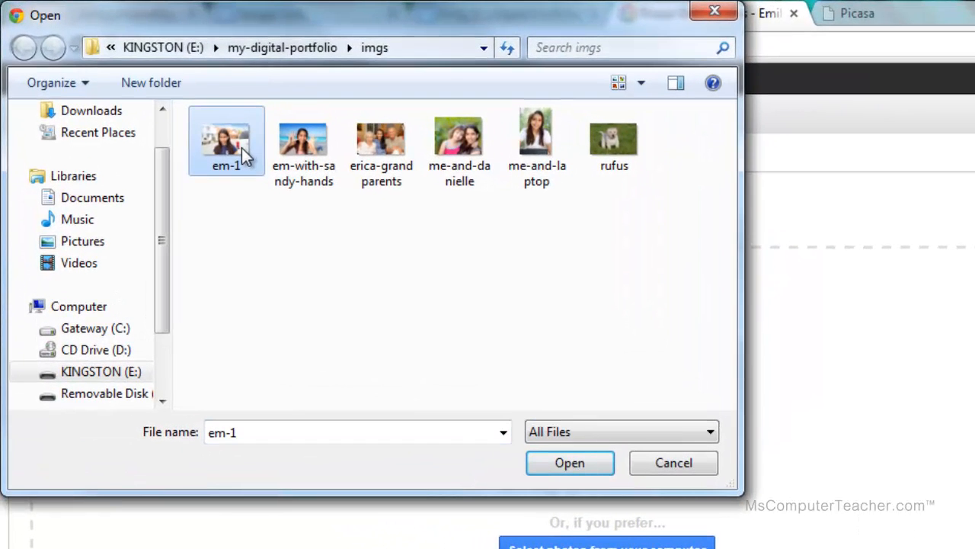
key(ctrl+a)
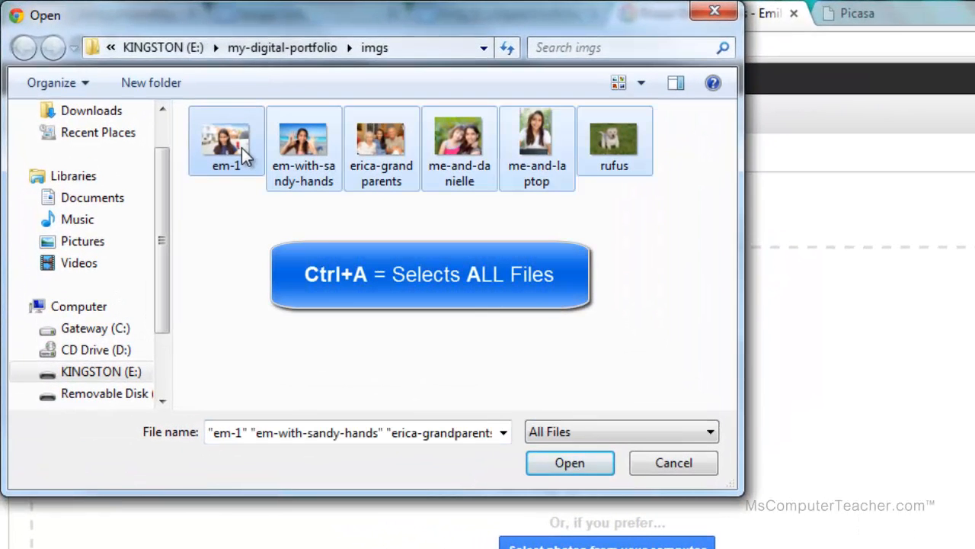
click(573, 465)
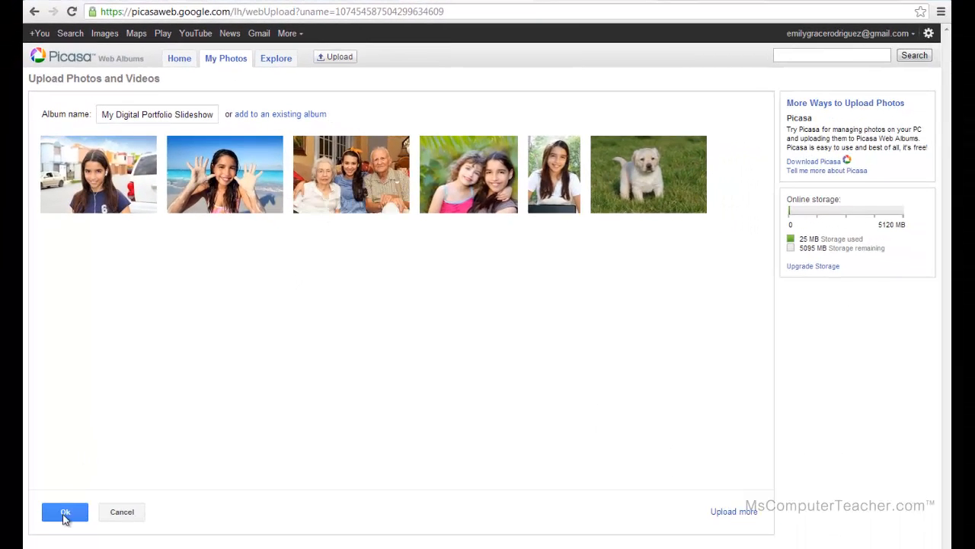
click(65, 514)
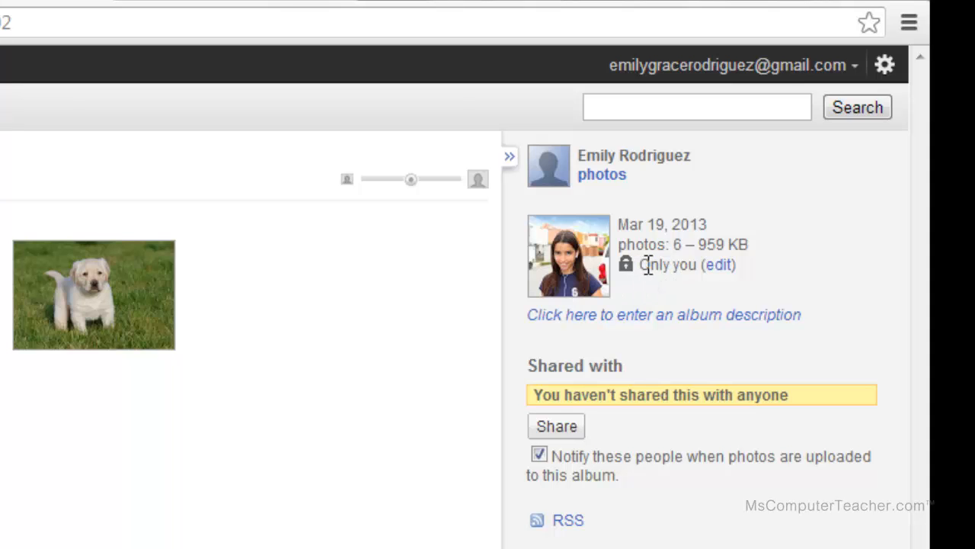
Check the new album's visibility setting and compare the album with the slideshow on the portfolio's Home page.
drag(647, 264, 710, 278)
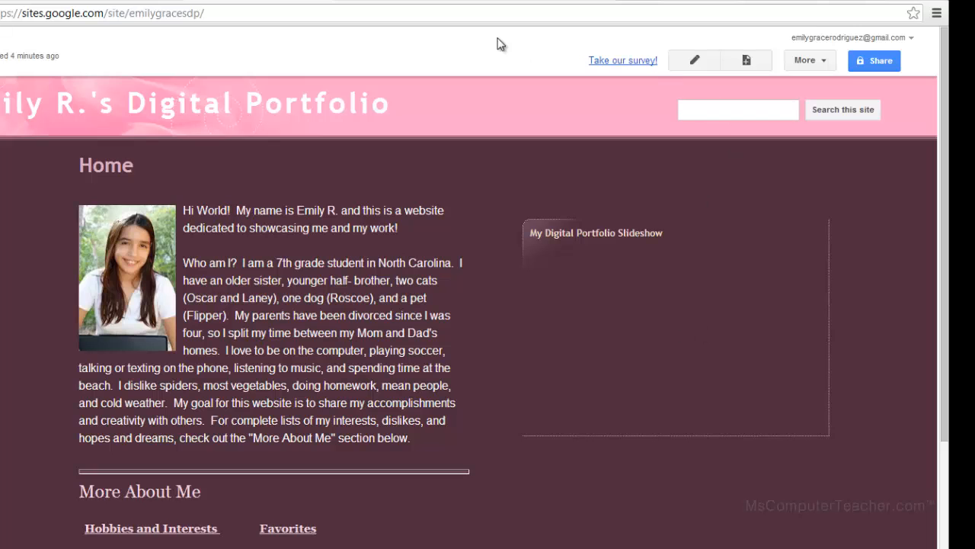
click(451, 11)
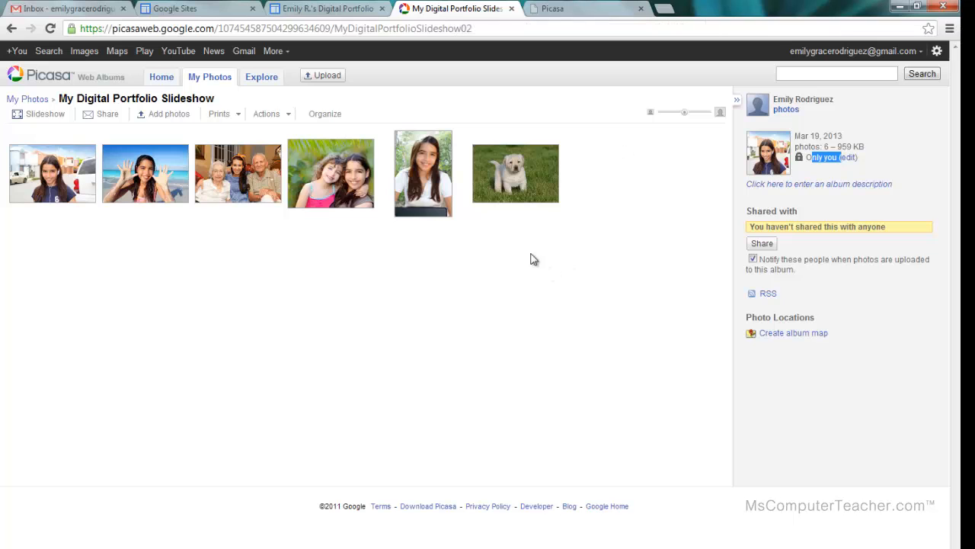
click(332, 11)
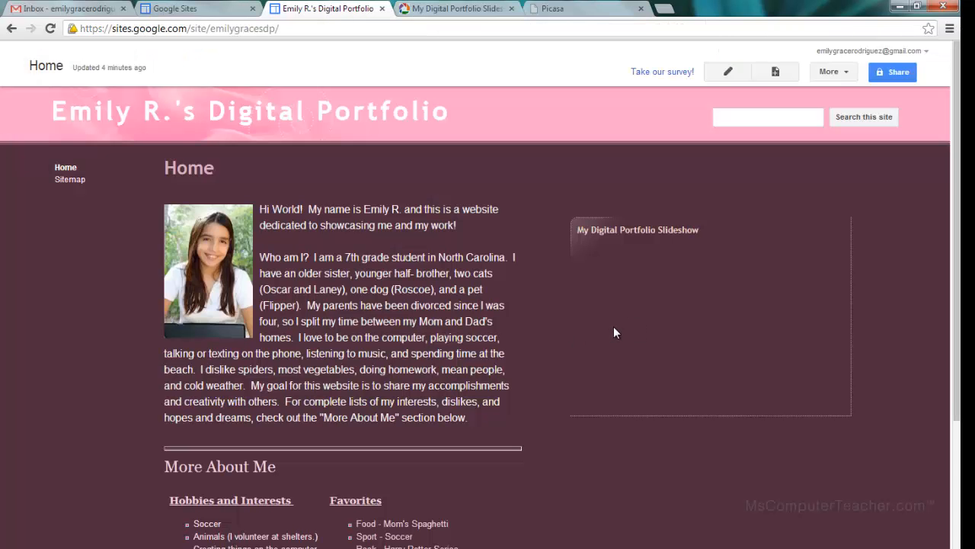
Change the My Digital Portfolio Slideshow album's visibility to Limited, anyone with the link, and save the album information.
click(472, 10)
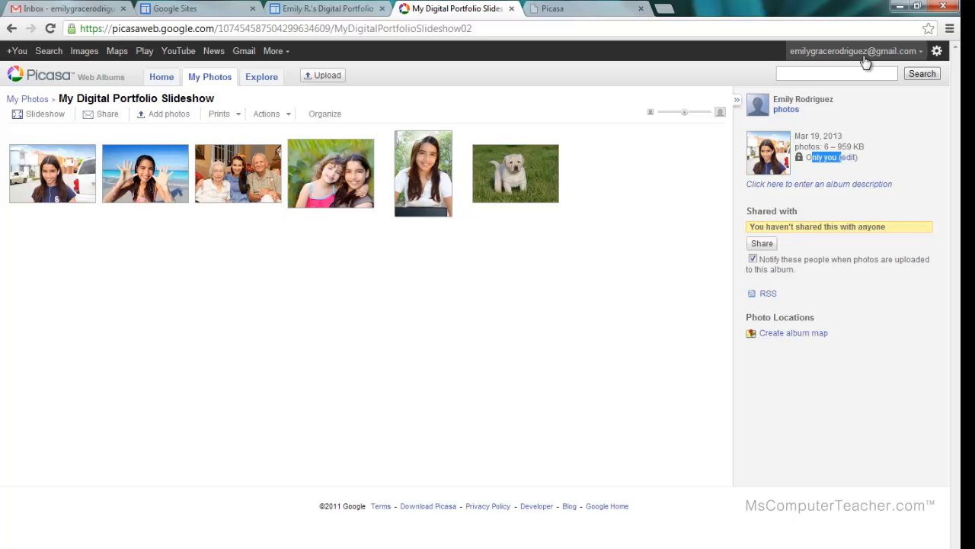
click(848, 158)
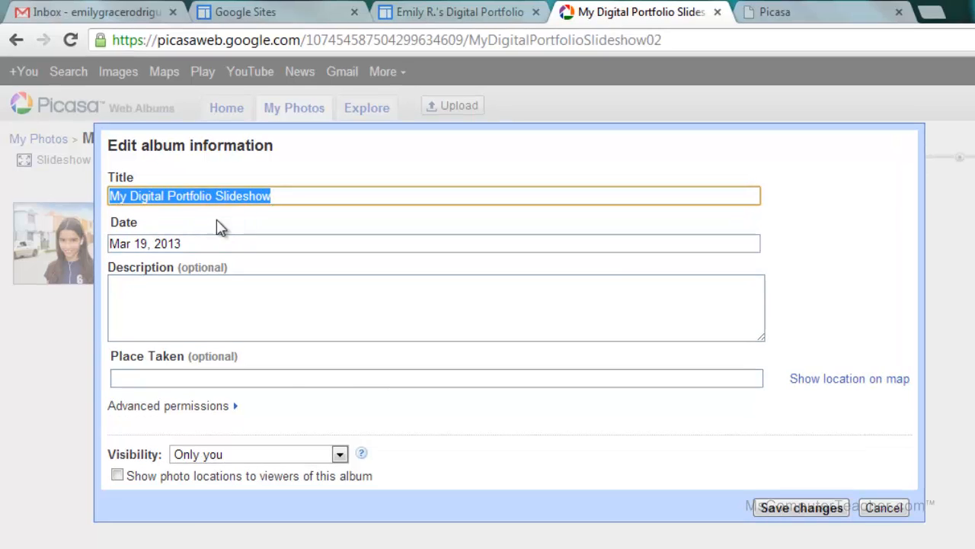
click(187, 244)
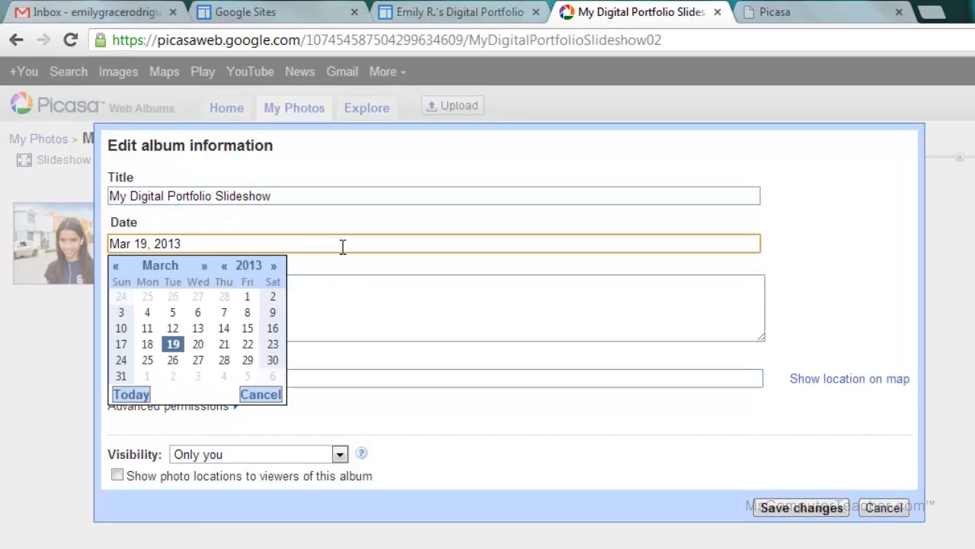
click(343, 272)
click(164, 304)
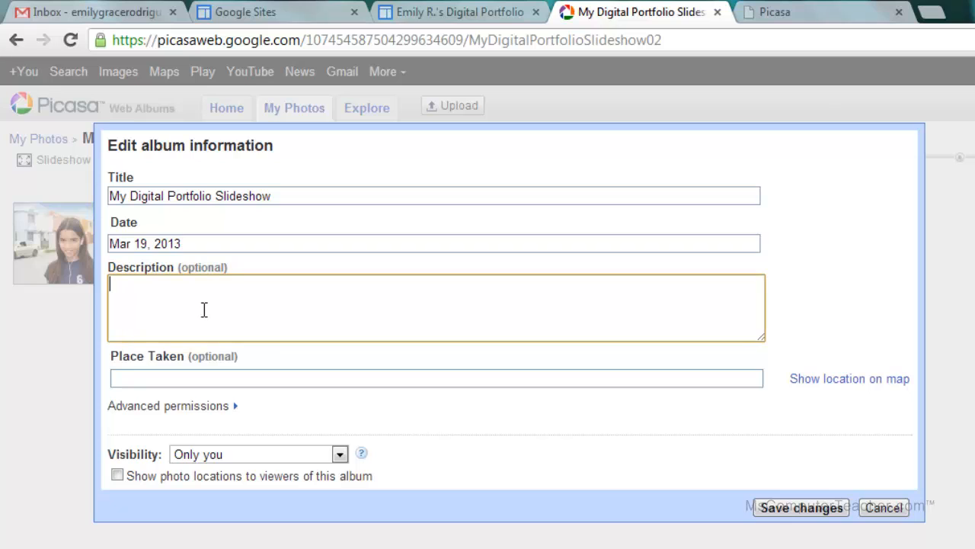
click(181, 379)
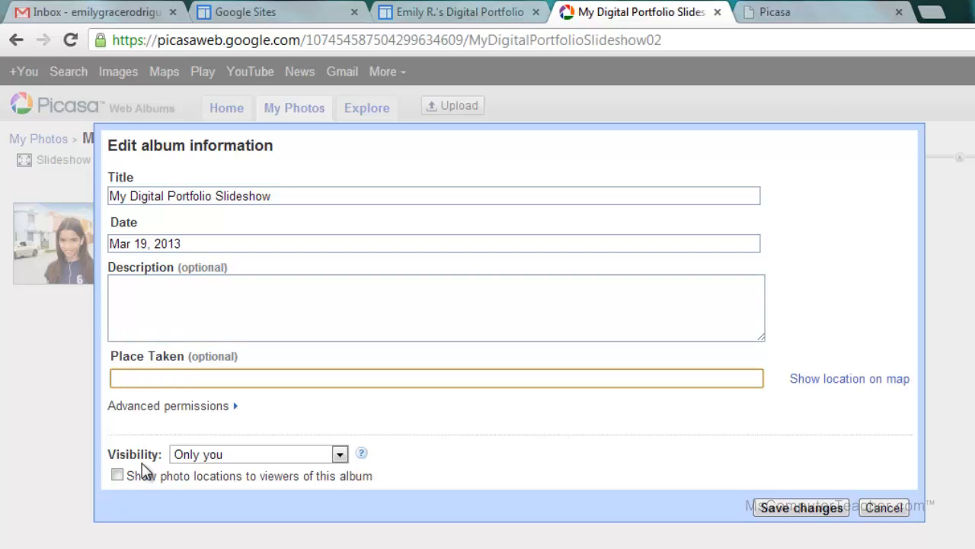
drag(111, 455, 166, 456)
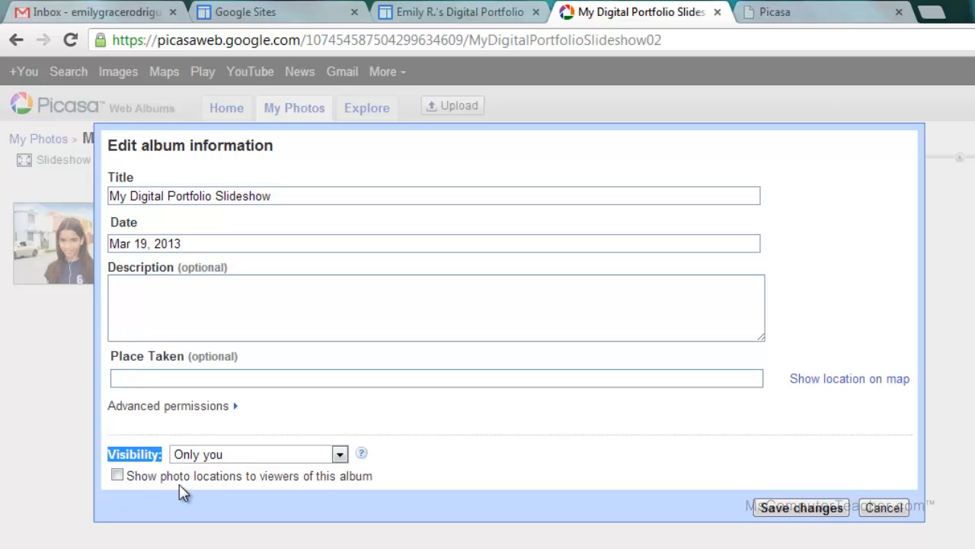
click(341, 455)
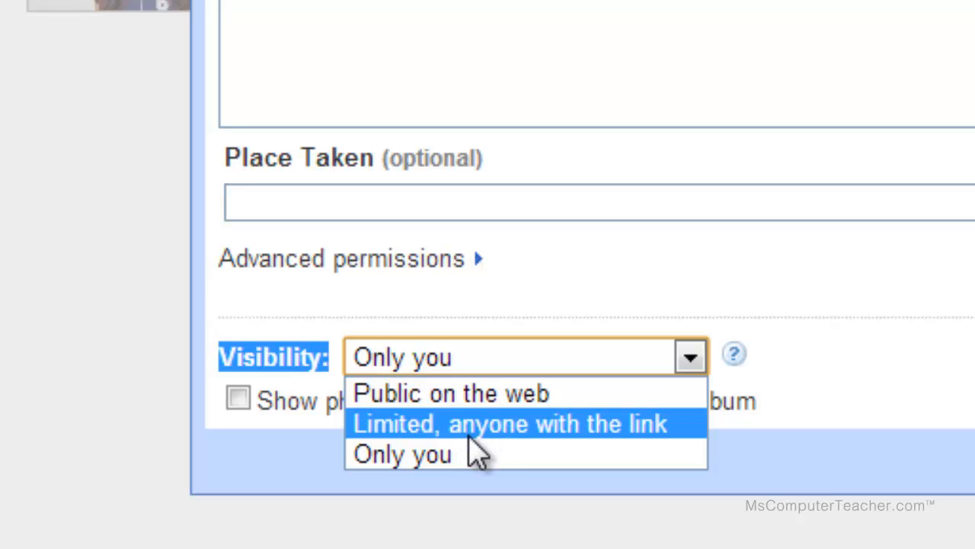
click(469, 431)
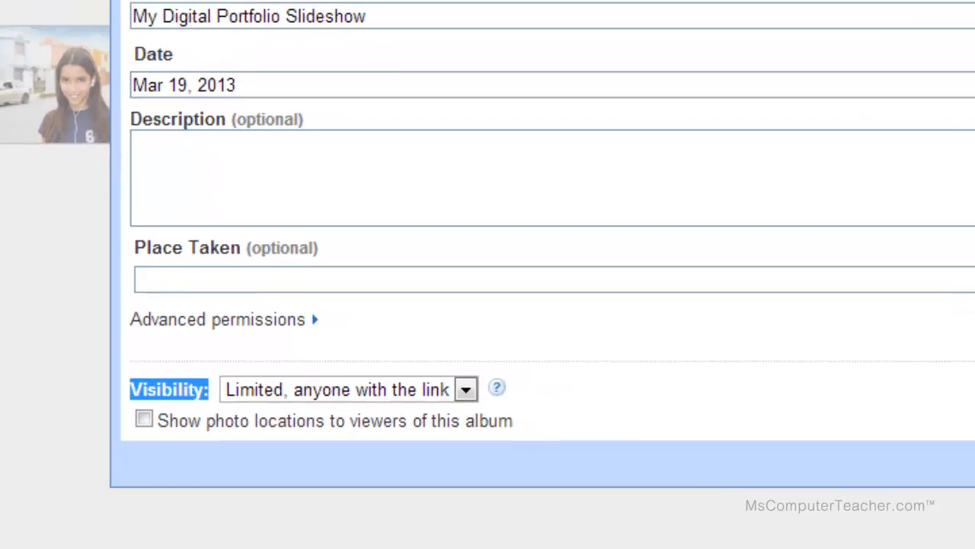
click(786, 467)
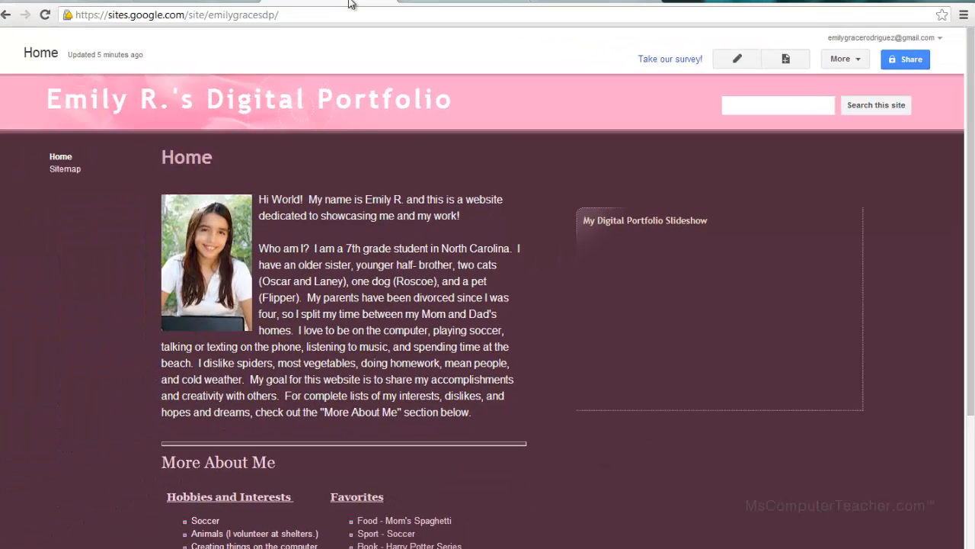
Open the portfolio's Home page for editing and remove the existing Google slideshow.
click(728, 66)
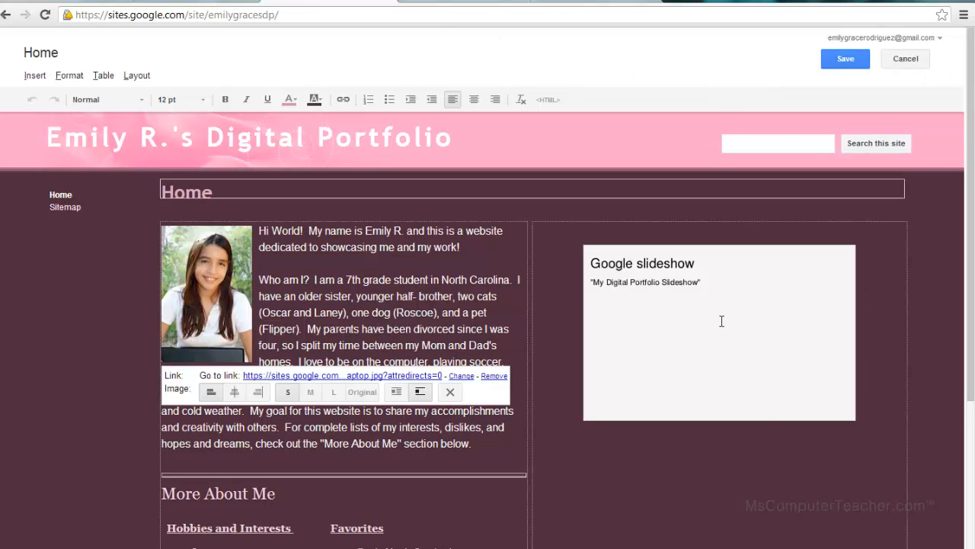
click(719, 326)
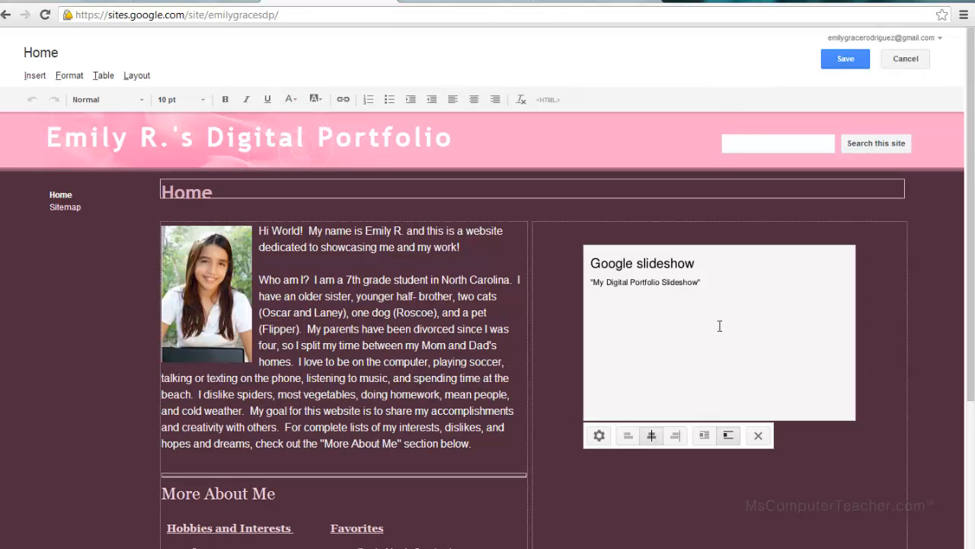
click(759, 437)
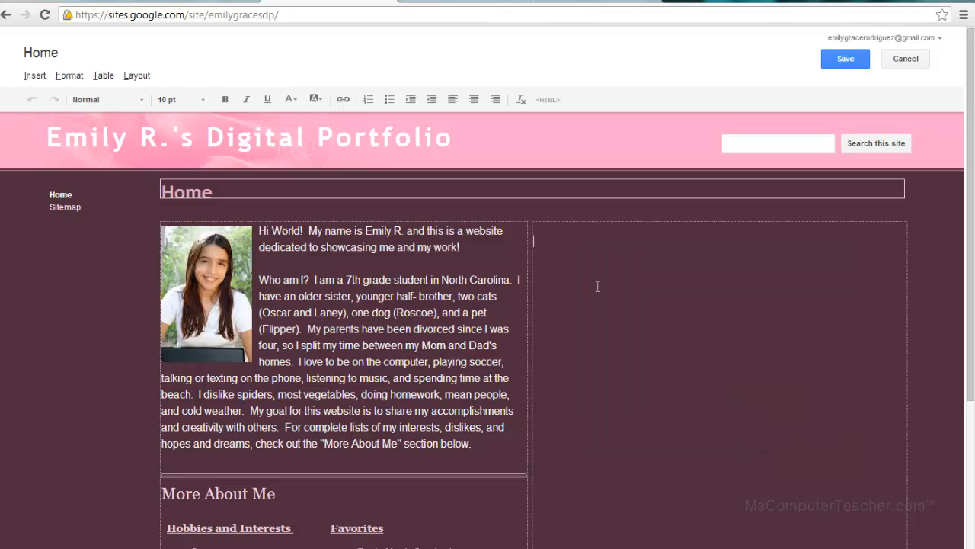
Start inserting a Picasa Web slideshow that uses the My Digital Portfolio Slideshow album.
click(35, 76)
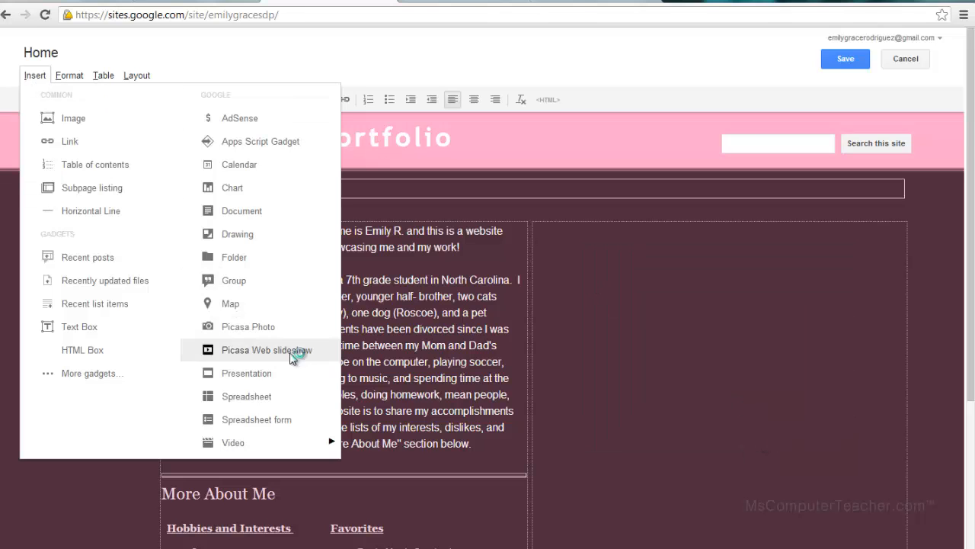
click(292, 358)
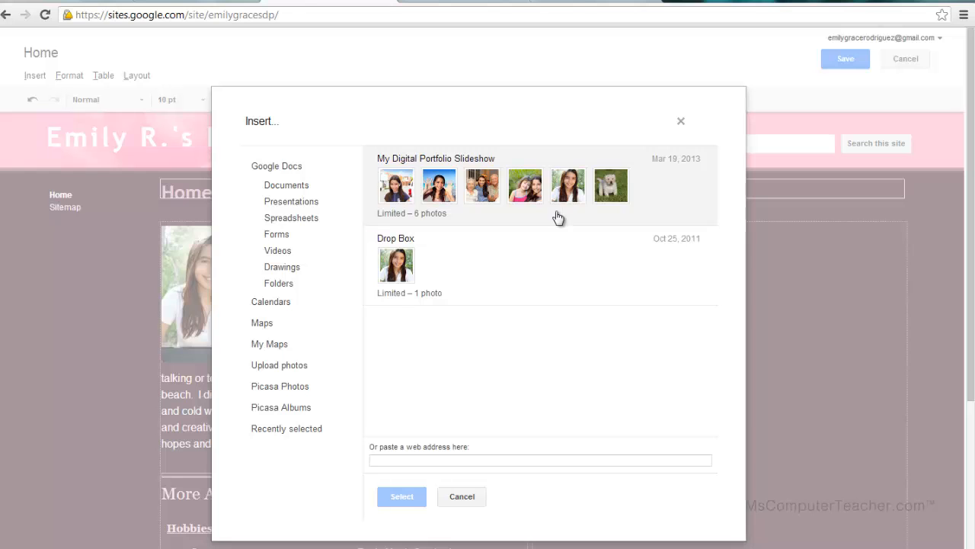
click(559, 219)
click(408, 496)
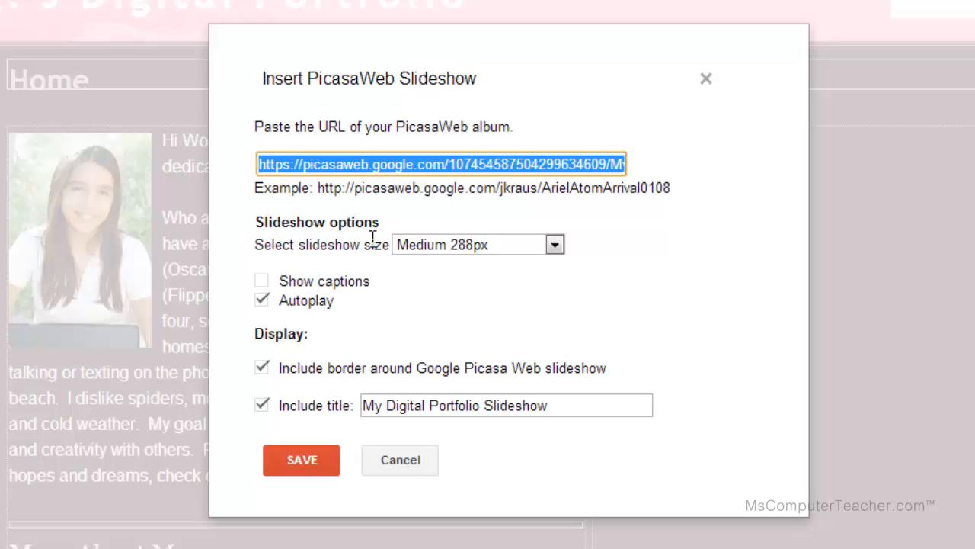
Set the slideshow size to Large 400px, show captions with autoplay on, and save the slideshow options.
click(561, 245)
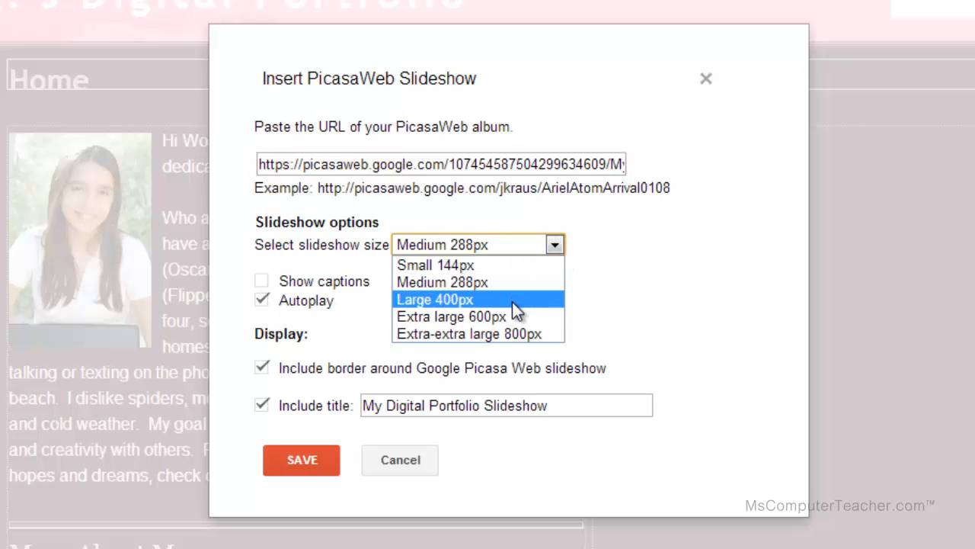
click(515, 300)
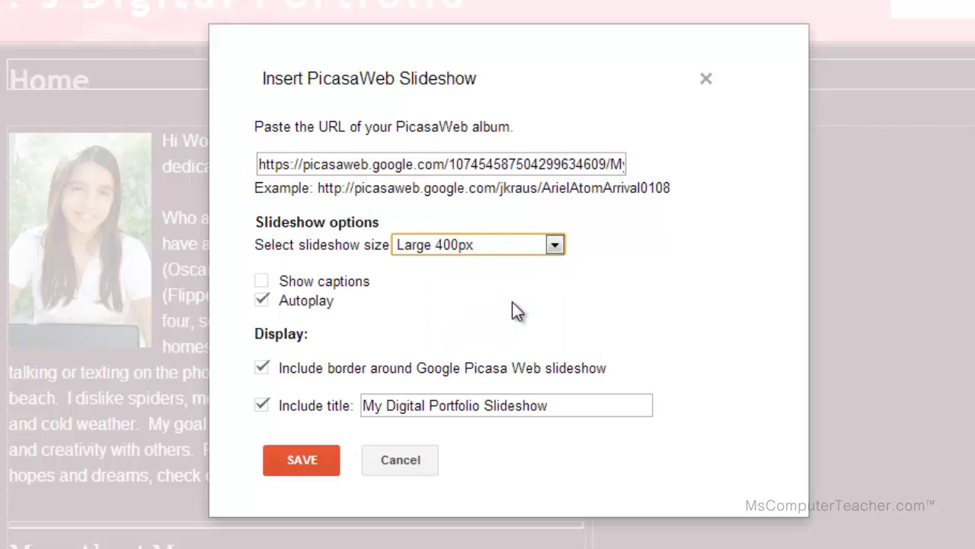
click(262, 284)
click(262, 300)
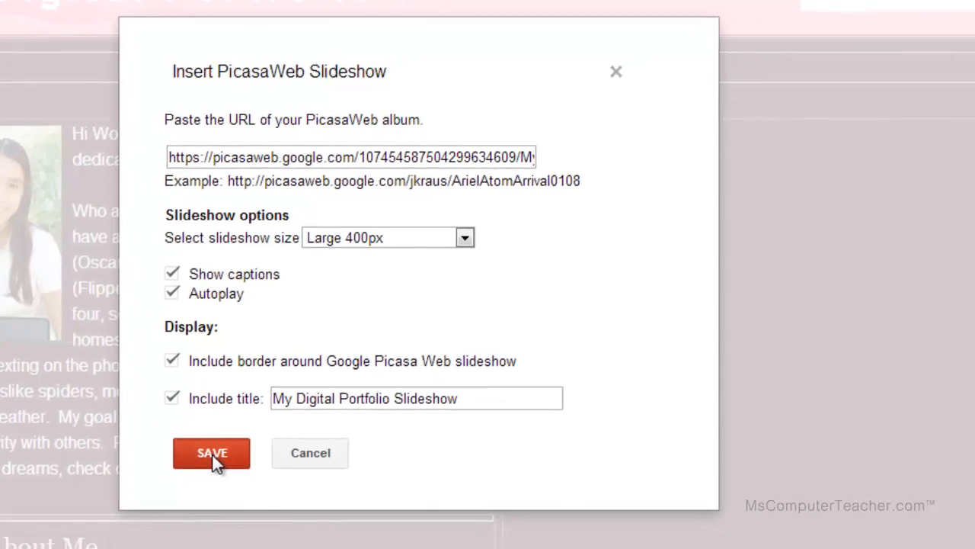
click(302, 461)
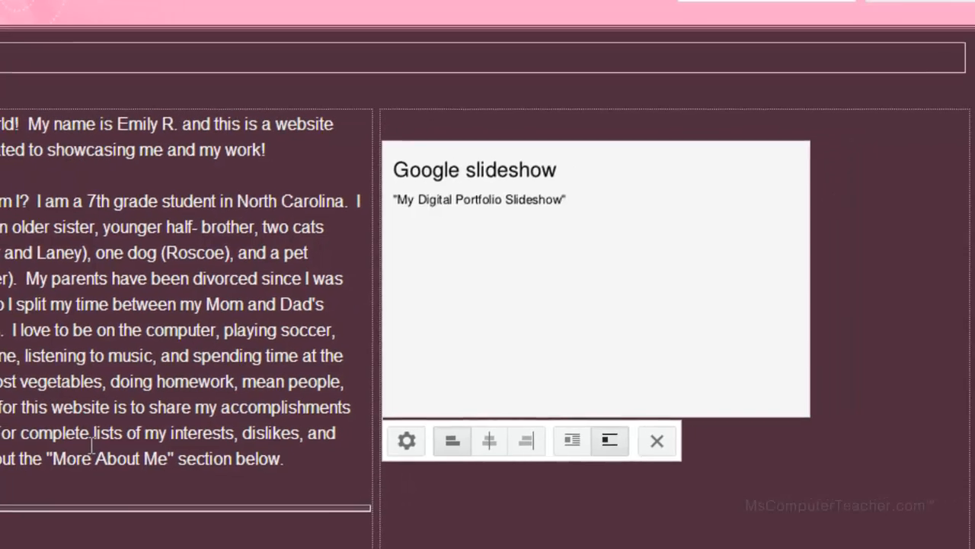
Center the slideshow in its column and save the Home page.
click(456, 440)
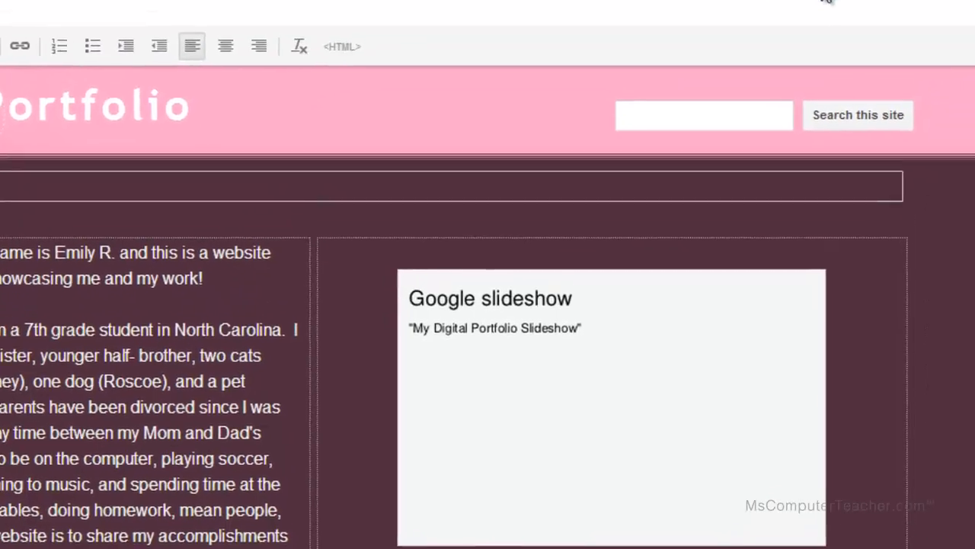
click(807, 68)
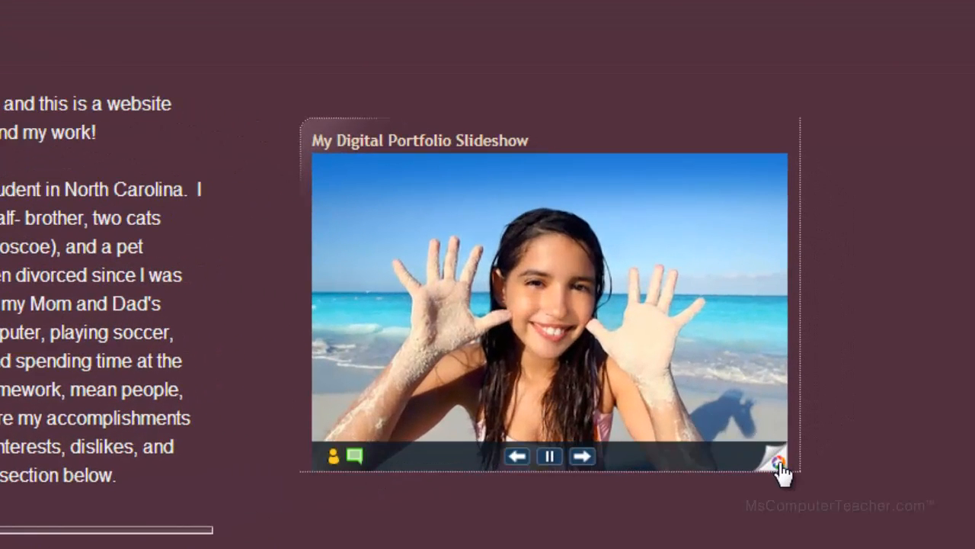
Follow the Home page slideshow's link to its Picasa album and open the album's first photo.
click(780, 464)
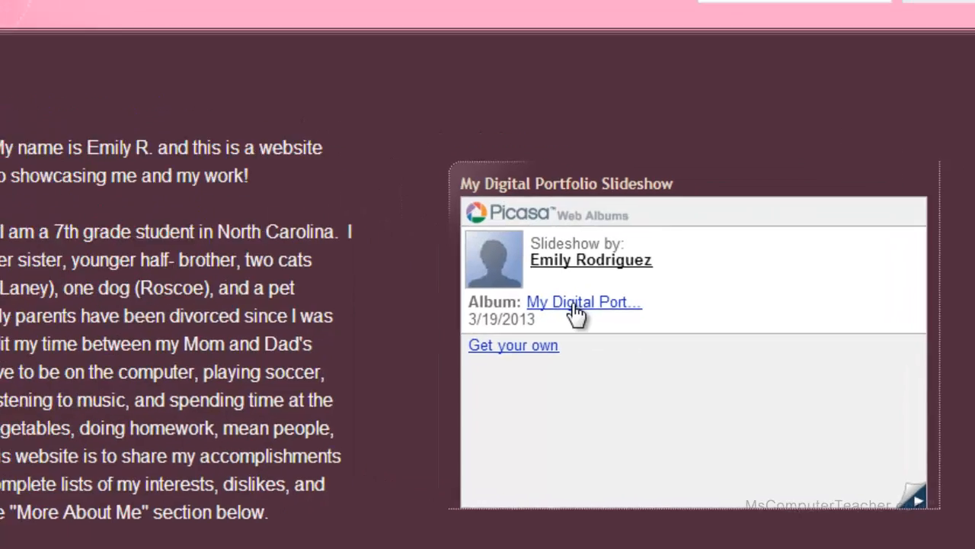
click(439, 263)
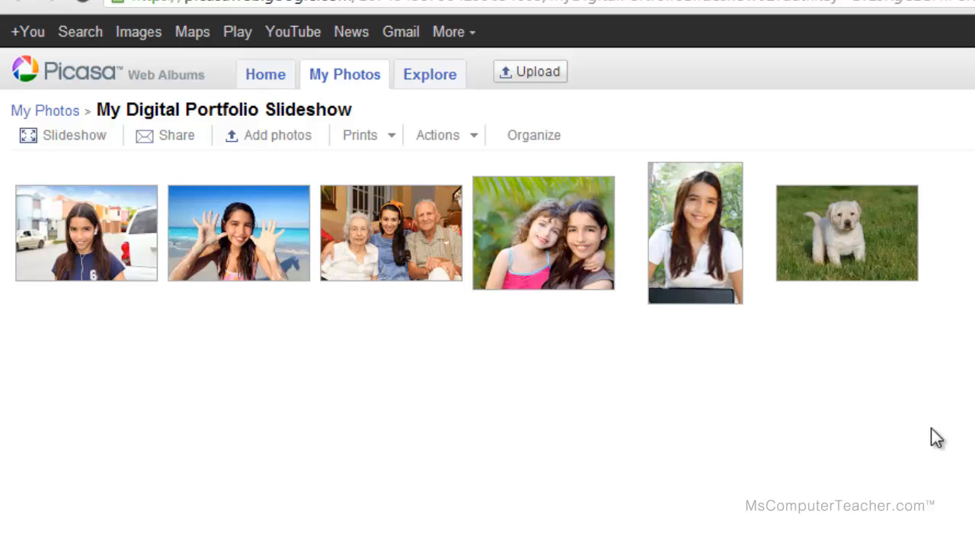
click(90, 224)
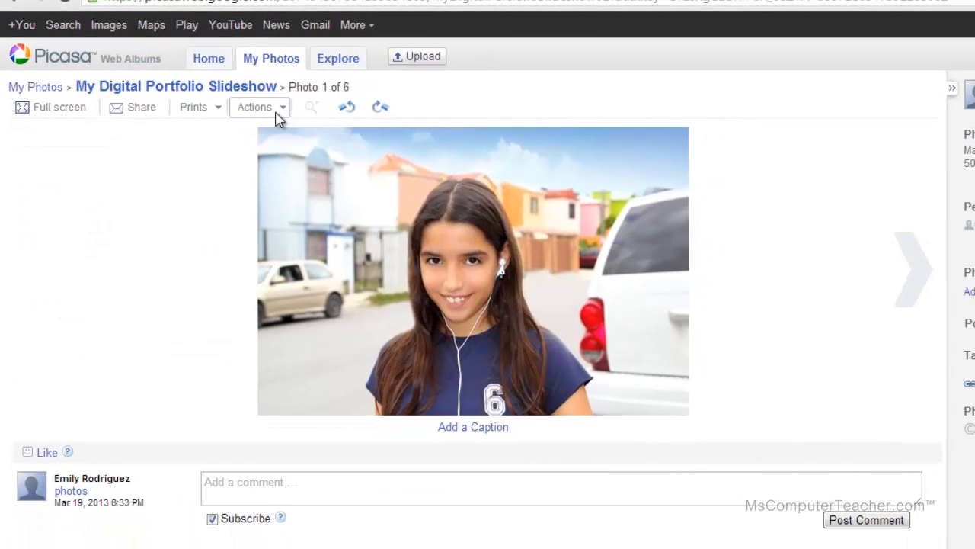
Add the caption "Me" to the album's first photo and save it.
click(284, 113)
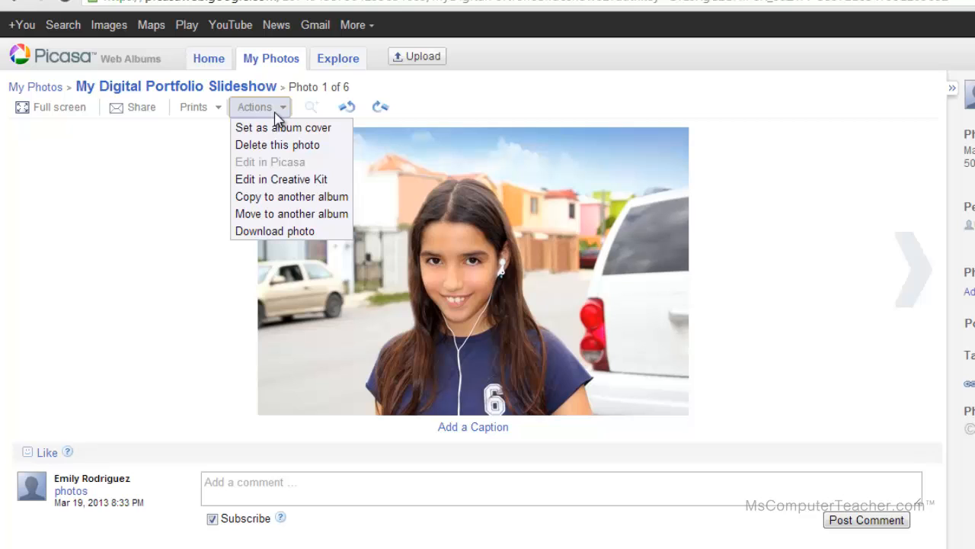
click(106, 281)
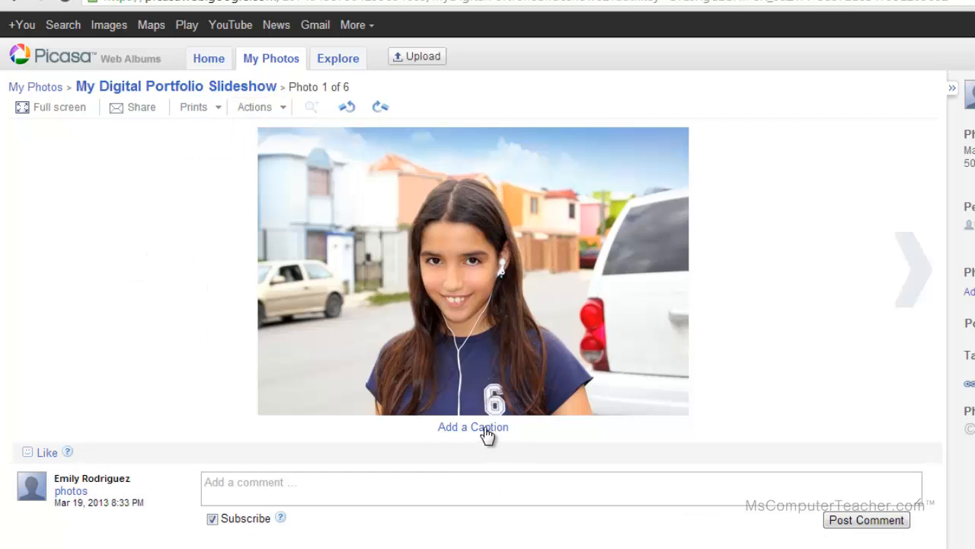
click(486, 430)
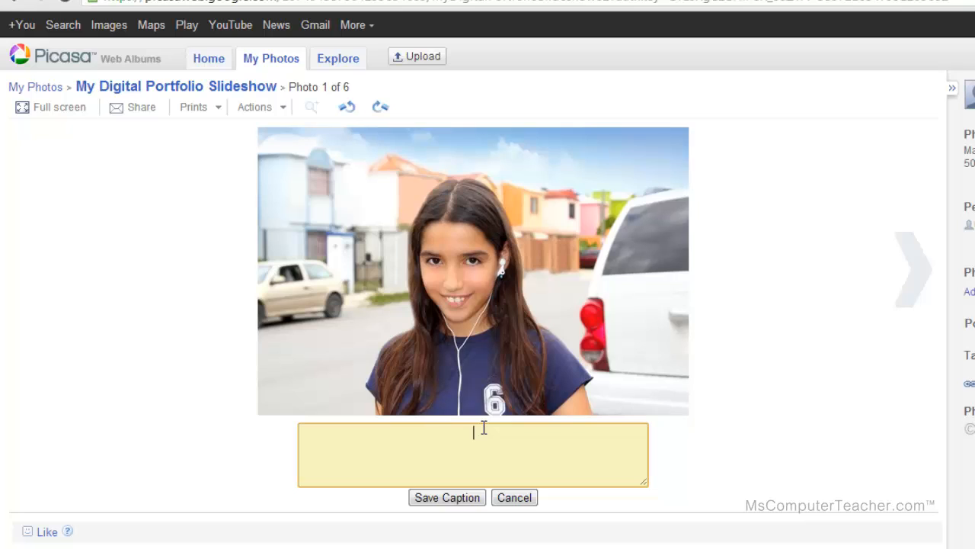
text(Me)
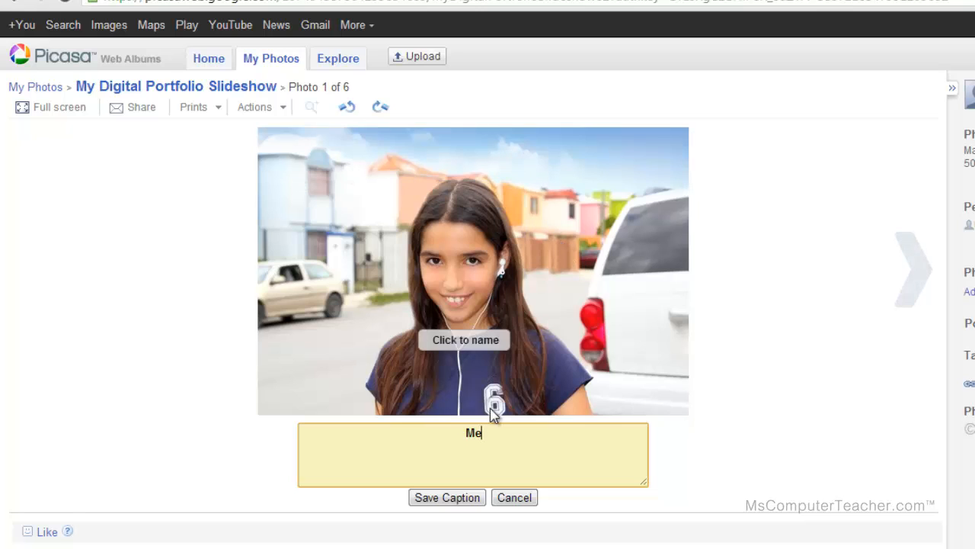
click(457, 498)
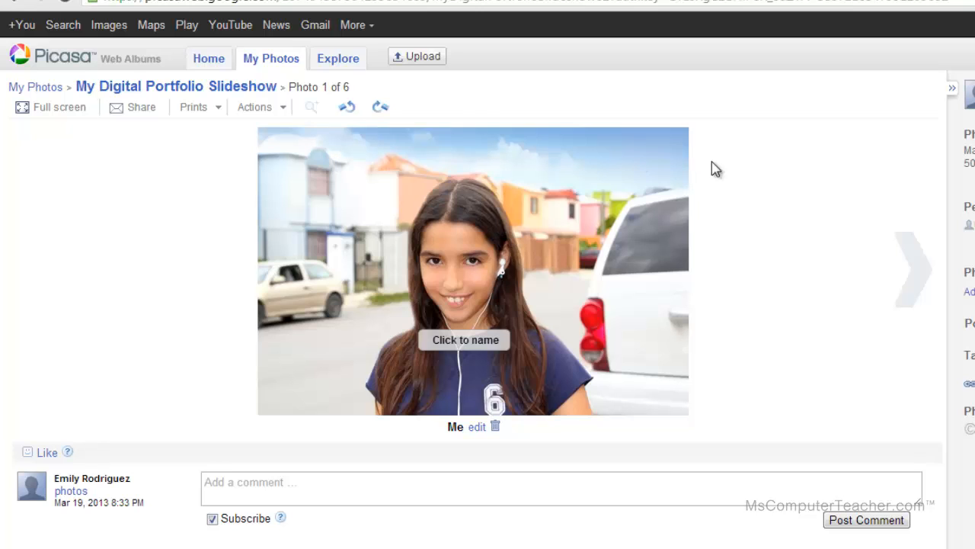
Add the caption "Fun times at the beach last summer" to the album's second photo and save it.
click(923, 276)
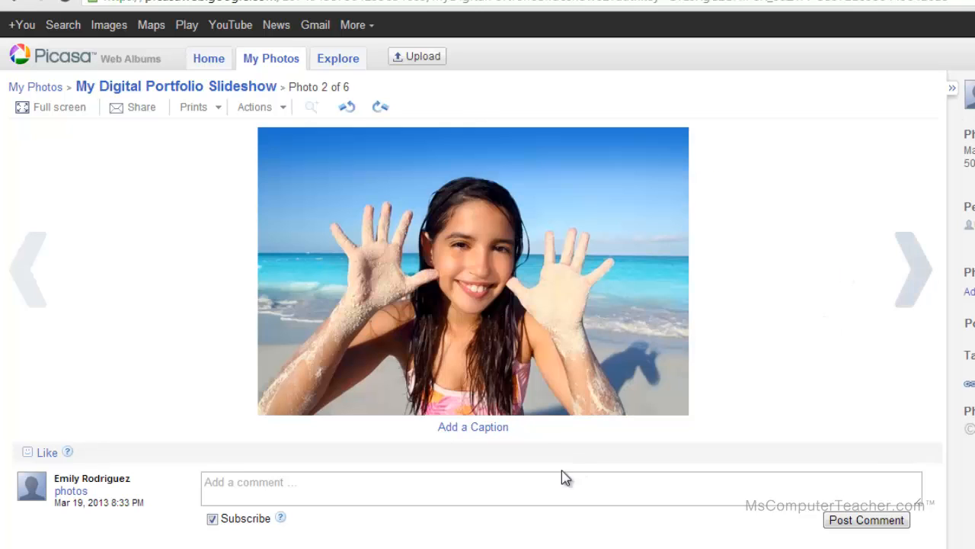
click(482, 428)
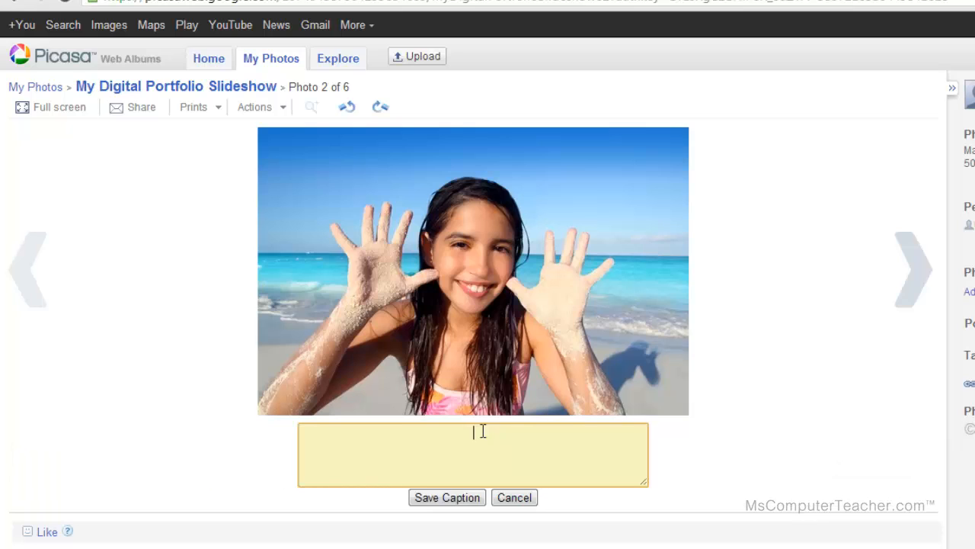
text(Fun times at )
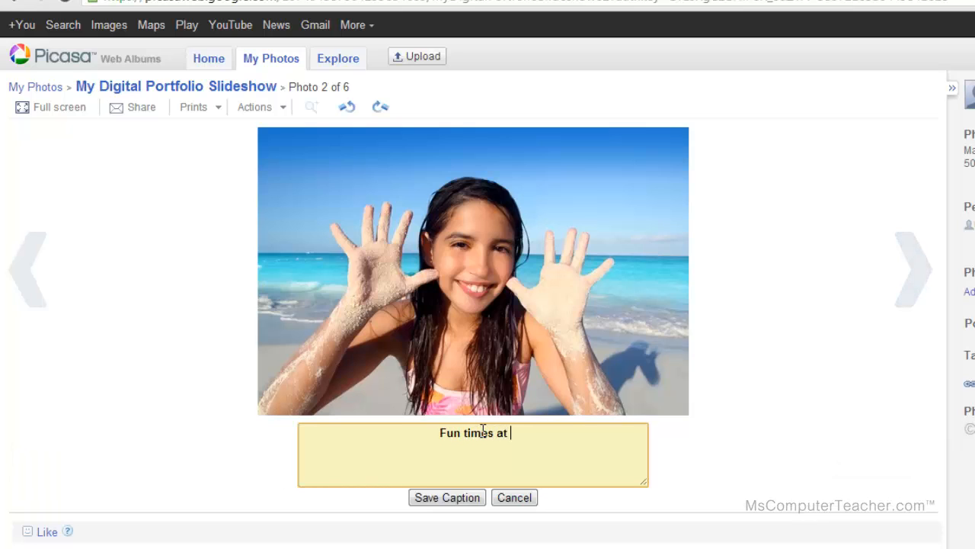
text(the beach last summer)
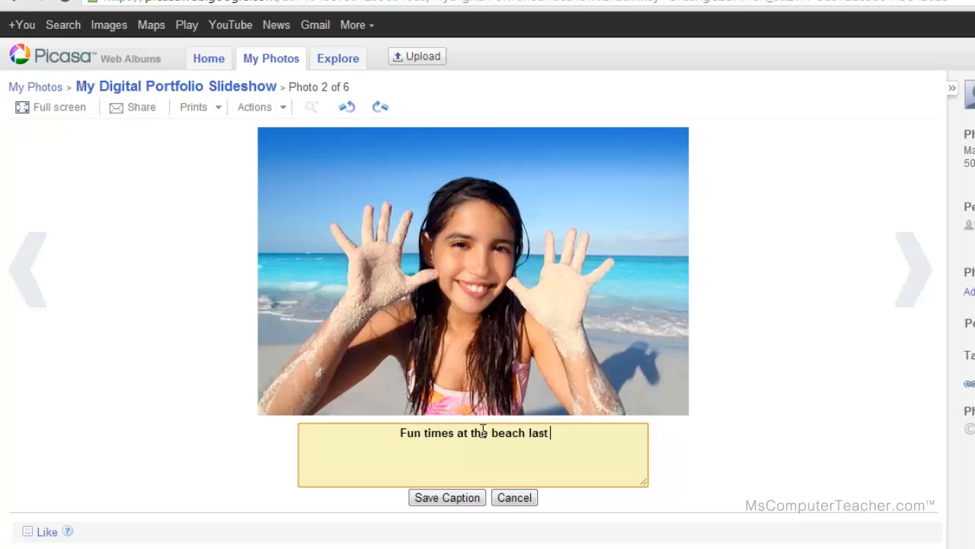
click(455, 497)
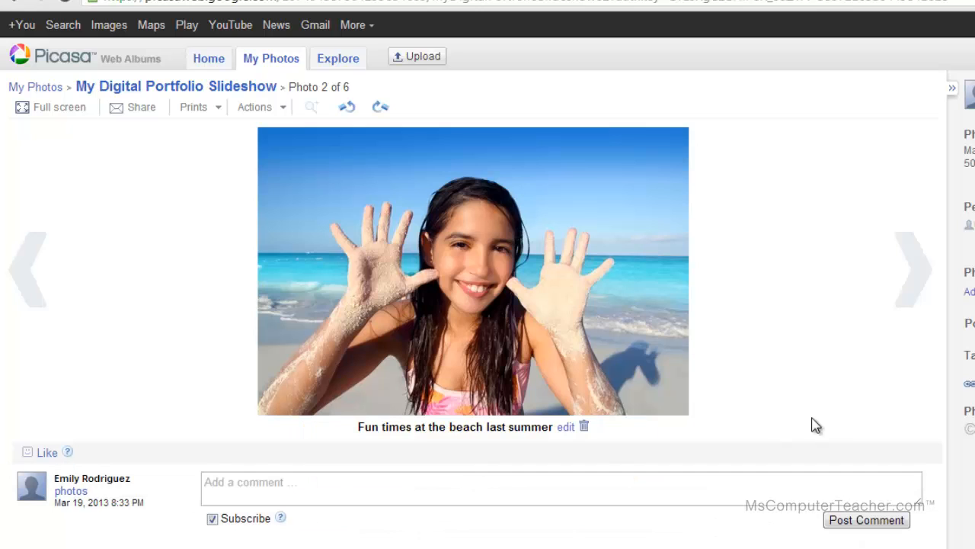
Add a caption to the album's third photo naming the sister and mentioning "our Grandparents", and save it.
click(917, 296)
click(493, 428)
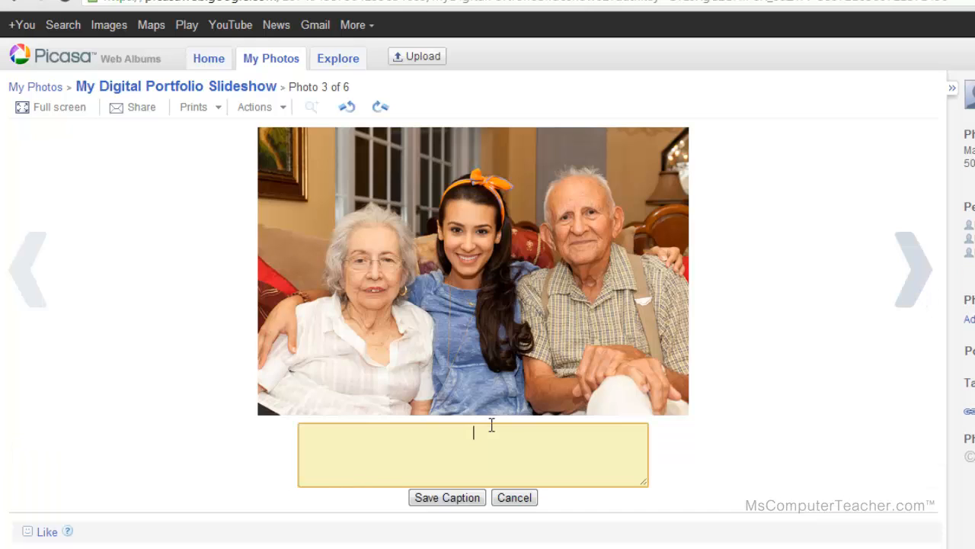
text(My sis)
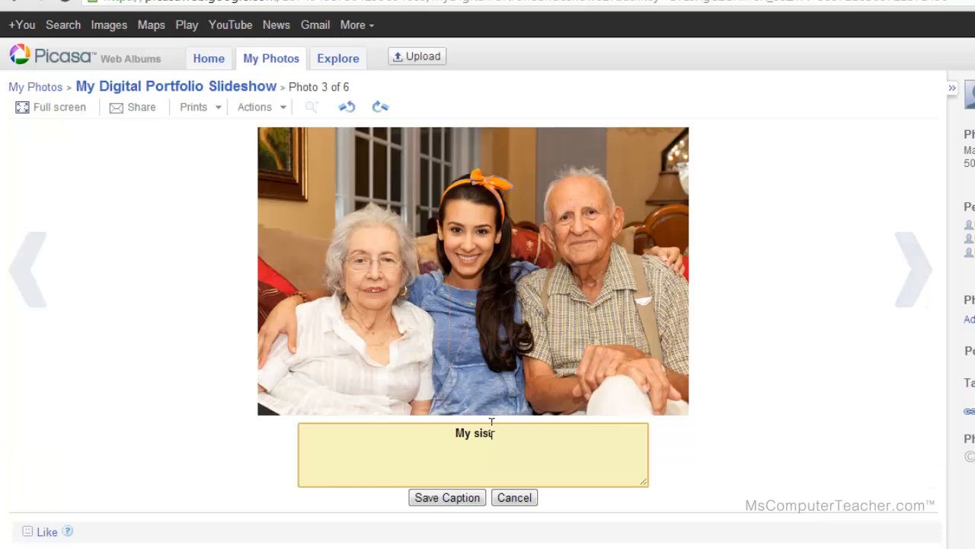
text(ter Erica and our Grandparents)
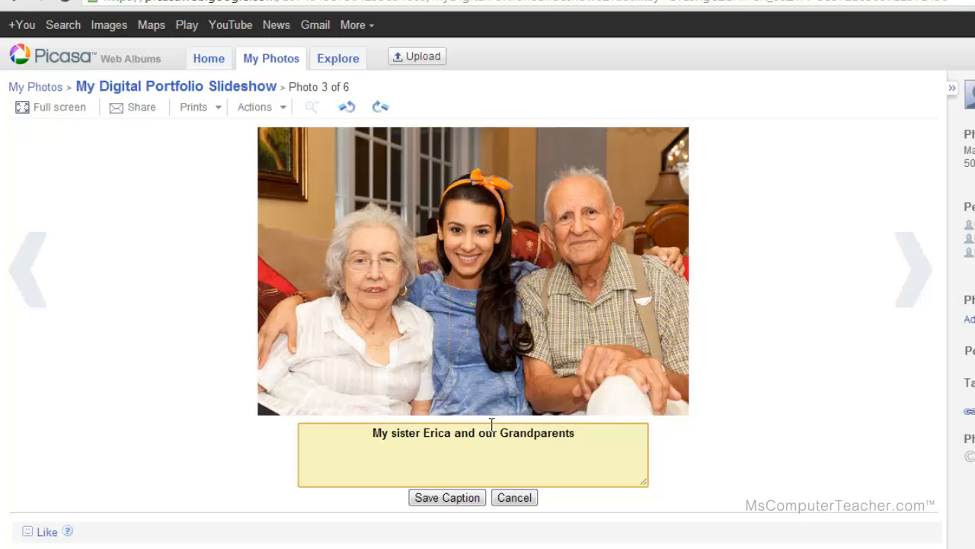
click(446, 498)
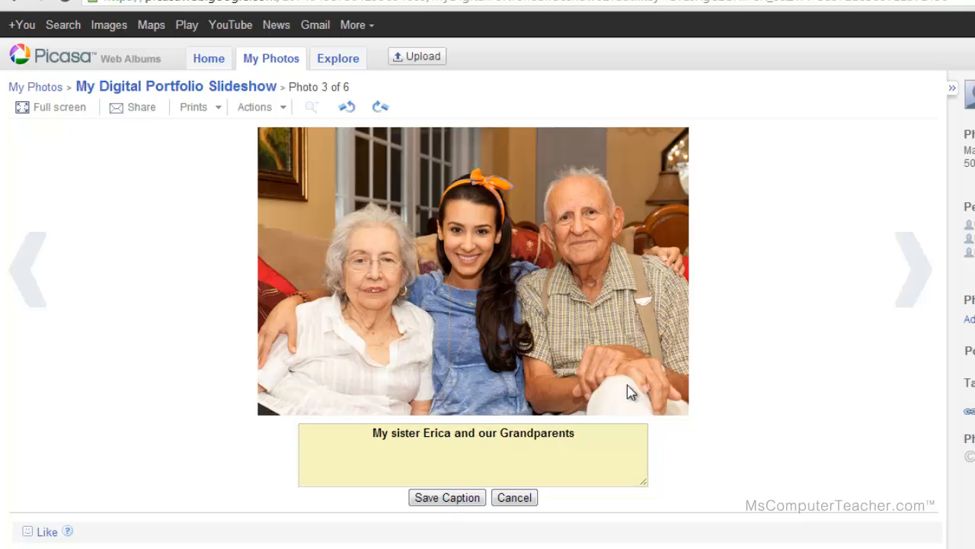
Caption the album's fourth photo "Me and my friend" followed by the friend's first name, and save it.
click(926, 276)
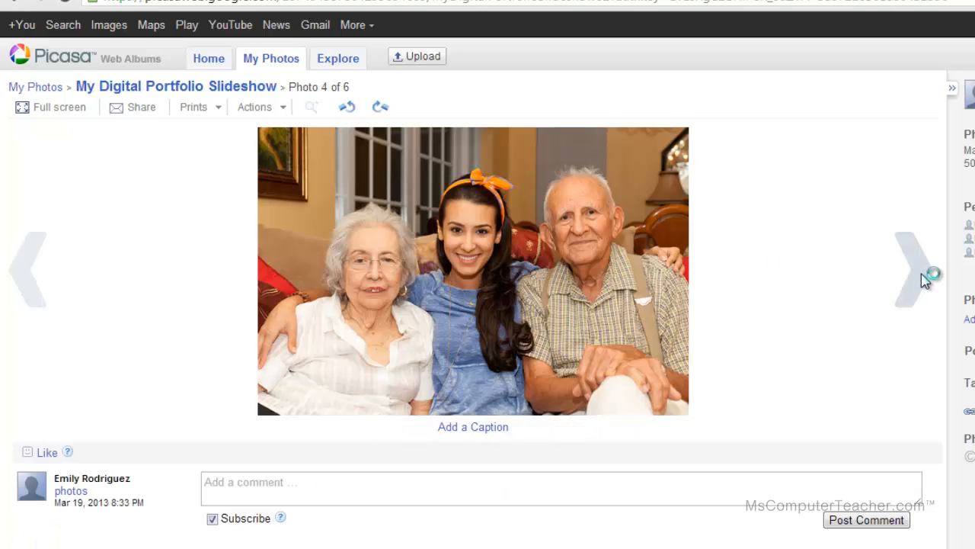
click(473, 481)
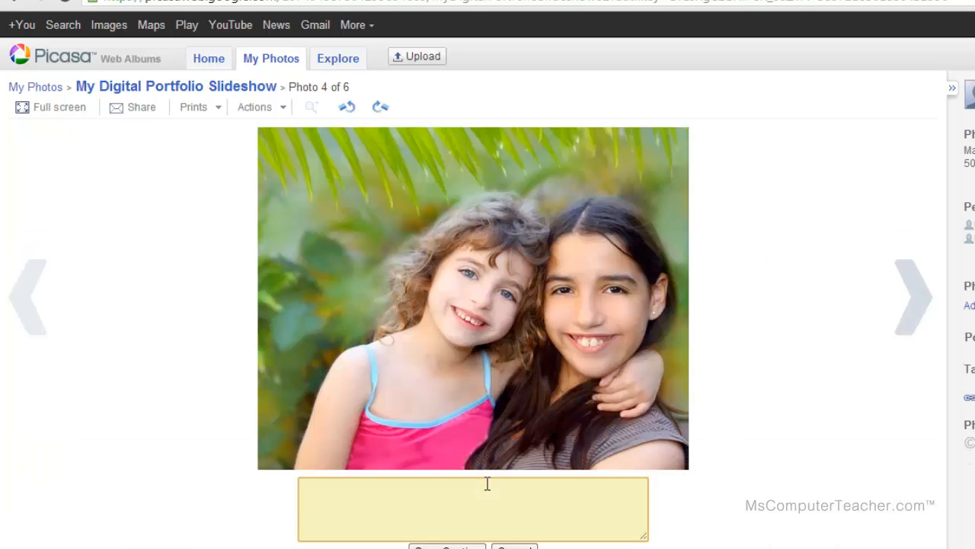
text(Me and my f)
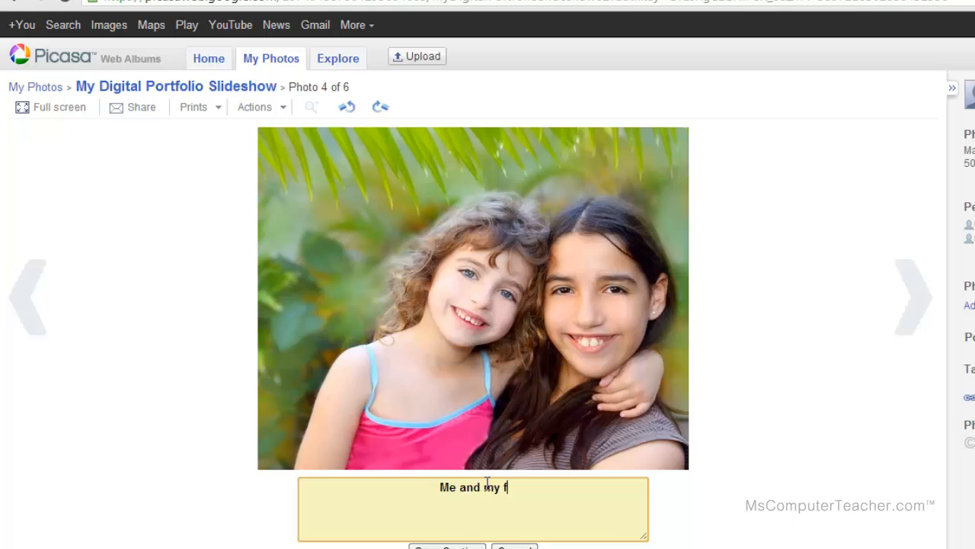
text(riend Danielle)
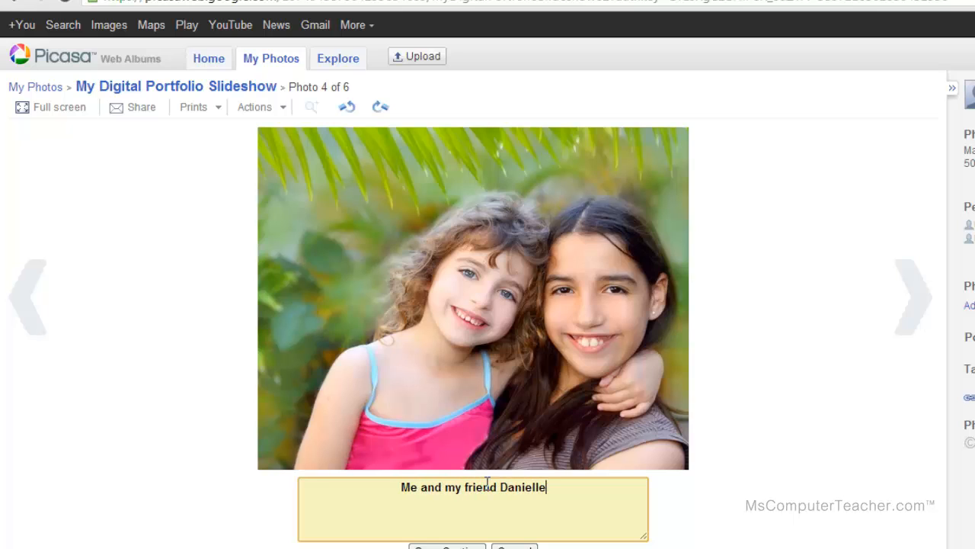
click(449, 547)
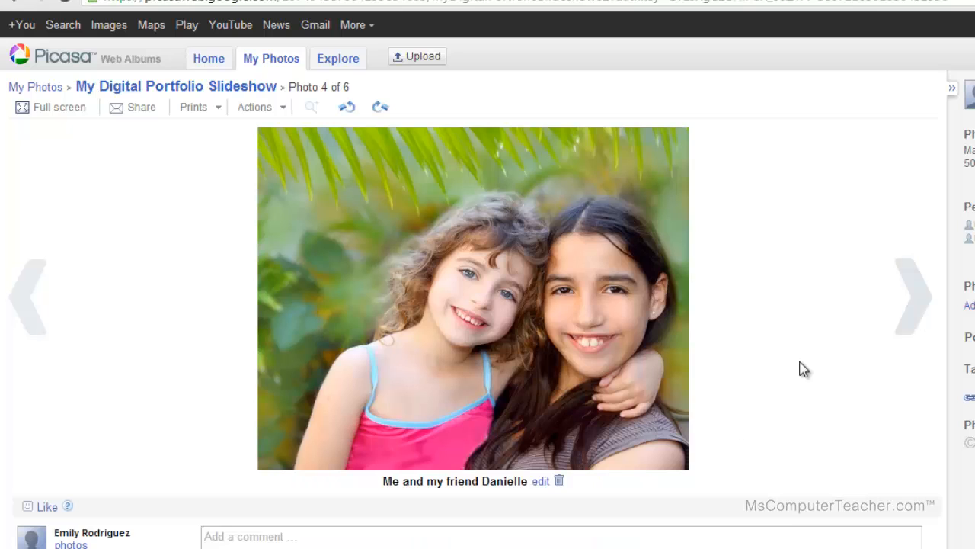
Add the caption "Me" to the album's fifth photo and save it.
click(914, 328)
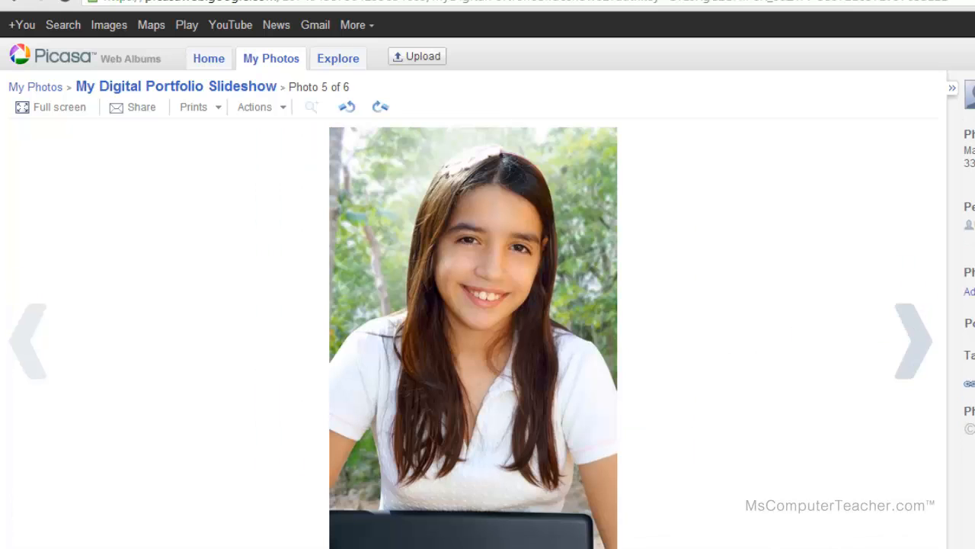
text(Me)
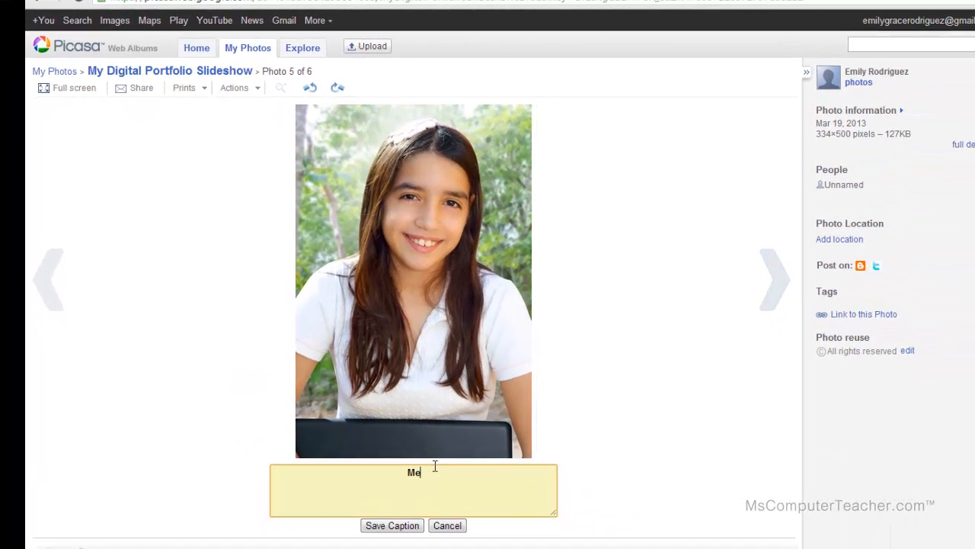
click(372, 527)
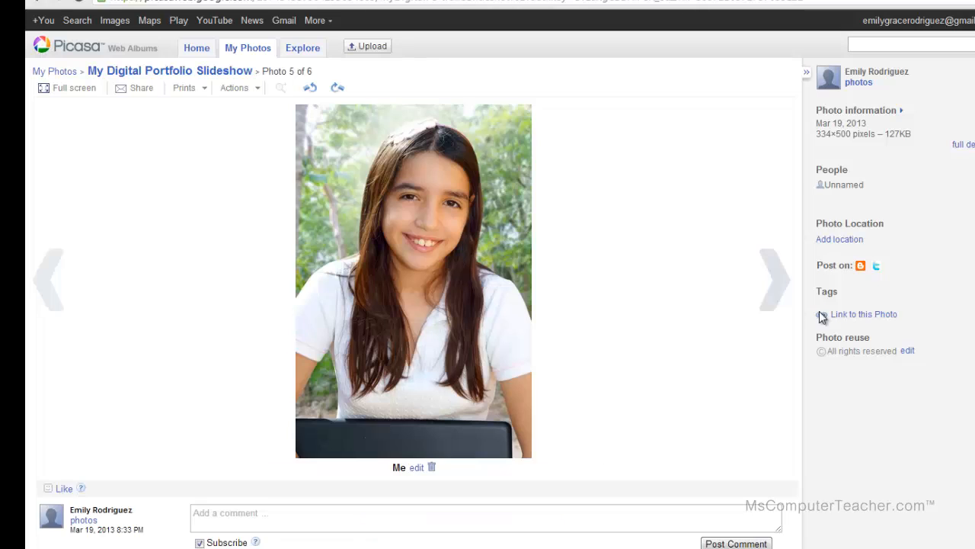
Add the caption "My puppy Rufus" to the album's sixth photo and save it.
click(779, 283)
click(409, 352)
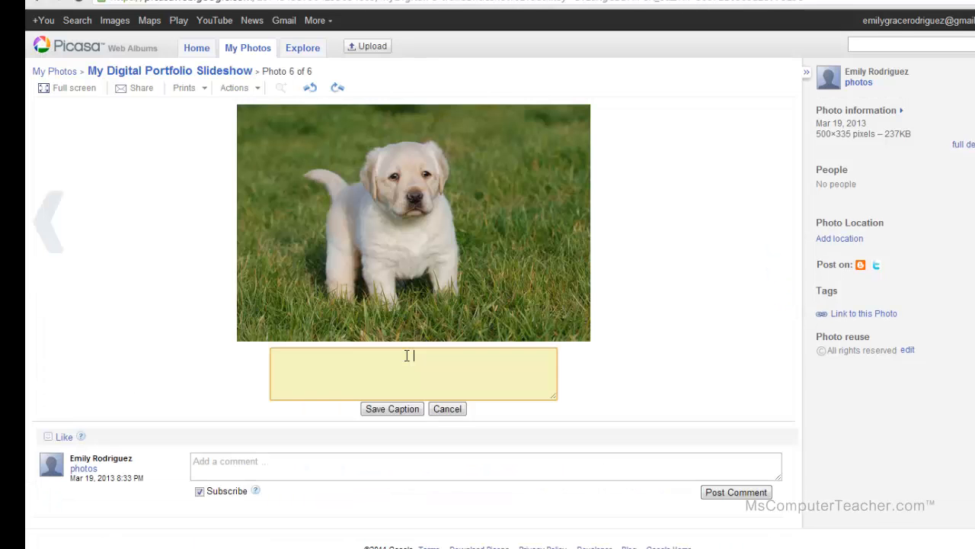
text(My puppy Rufus)
click(403, 412)
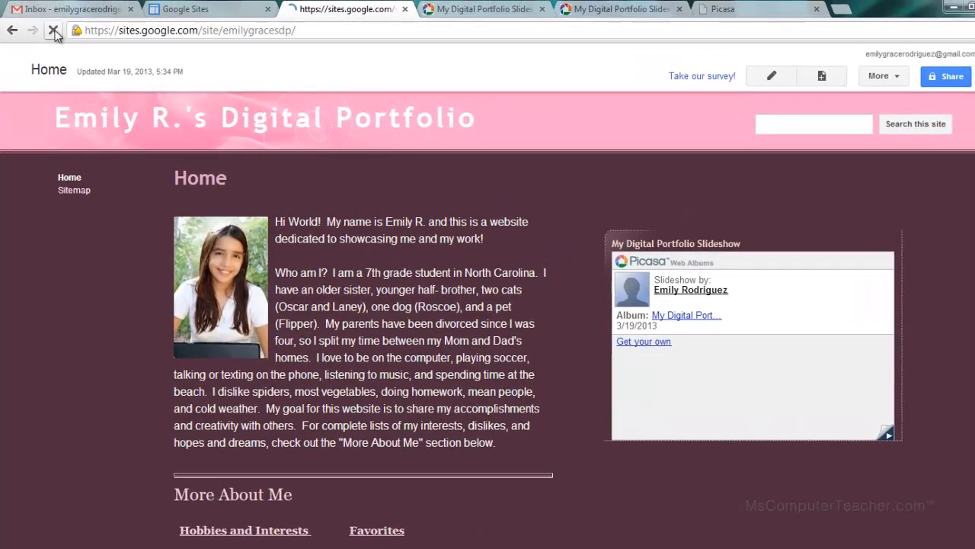
Reload the portfolio's Home page and advance through the slideshow's photos to check their captions.
click(60, 21)
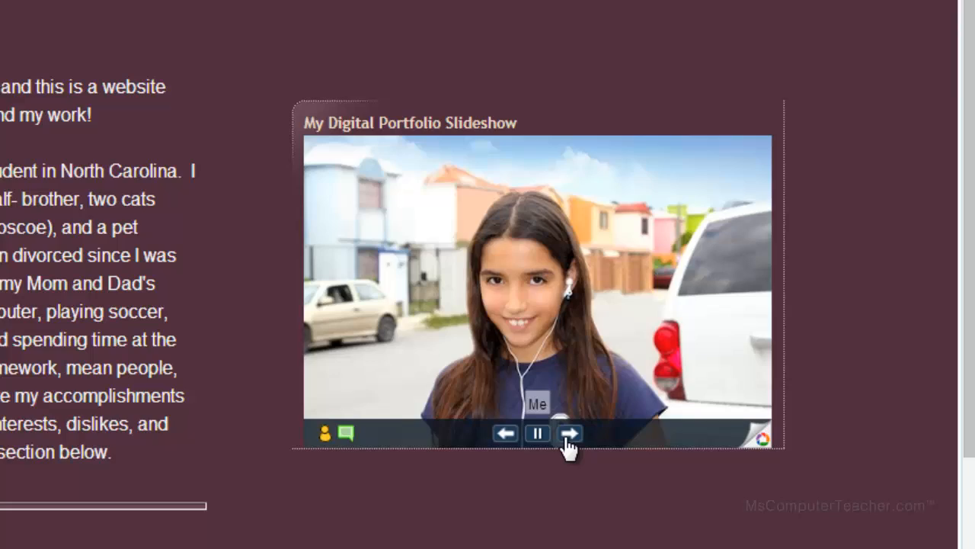
click(771, 431)
click(564, 434)
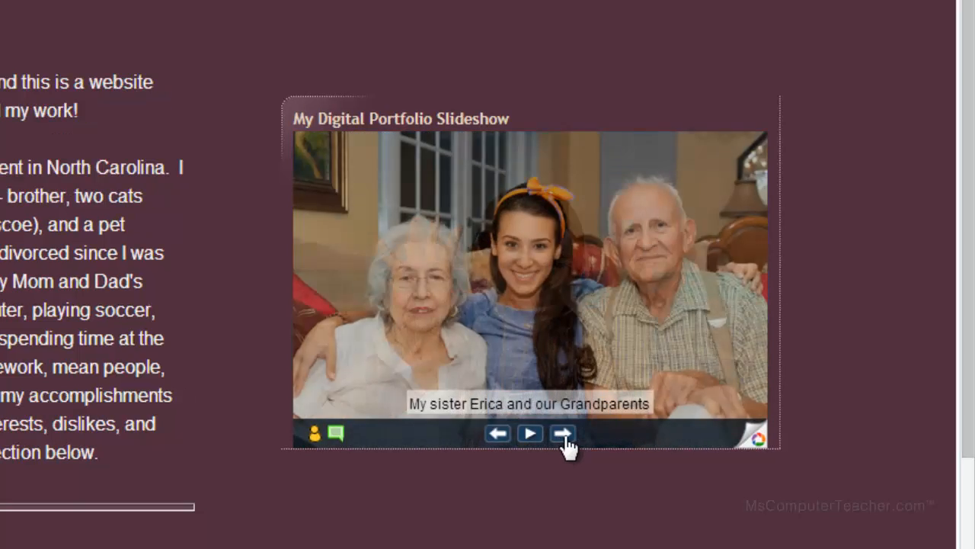
click(563, 434)
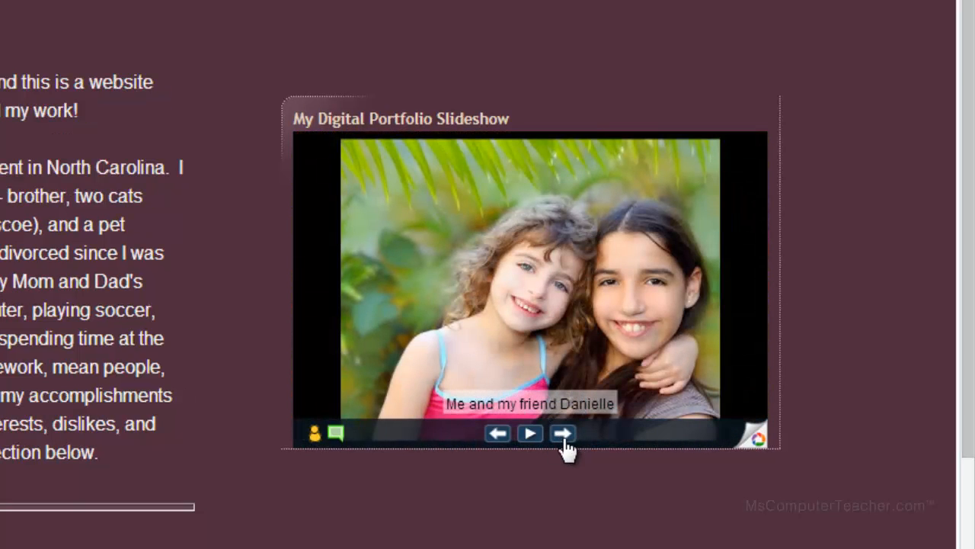
click(562, 434)
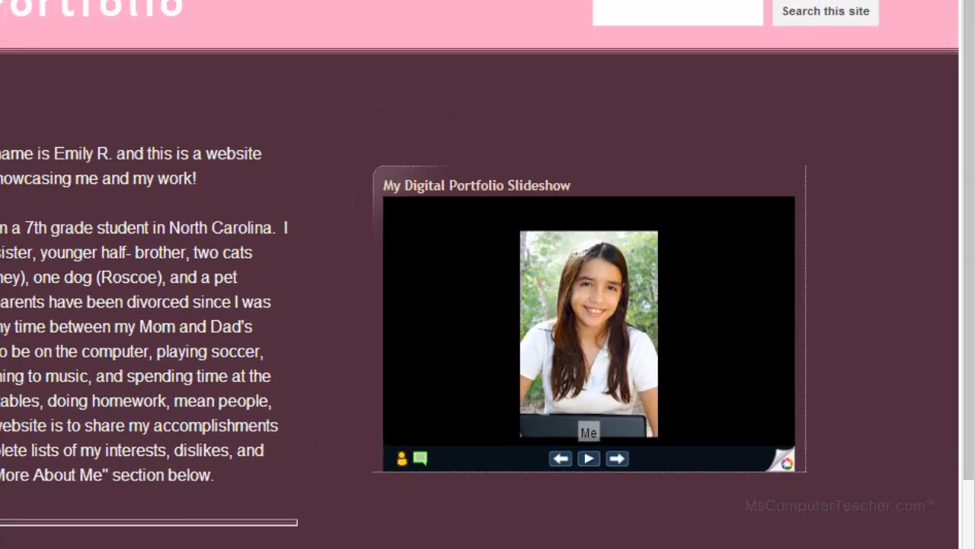
Turn off captions in the Home page slideshow's properties and save the page.
click(675, 50)
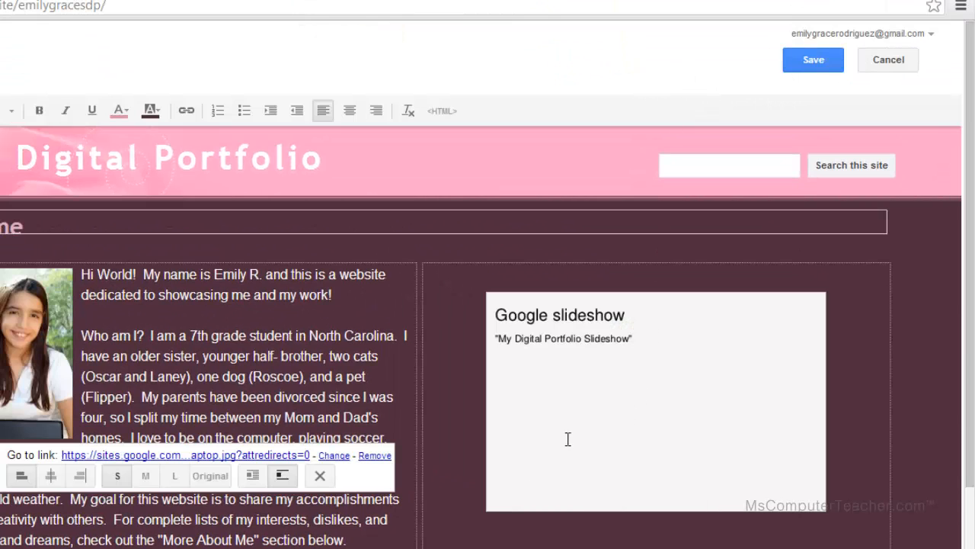
click(540, 448)
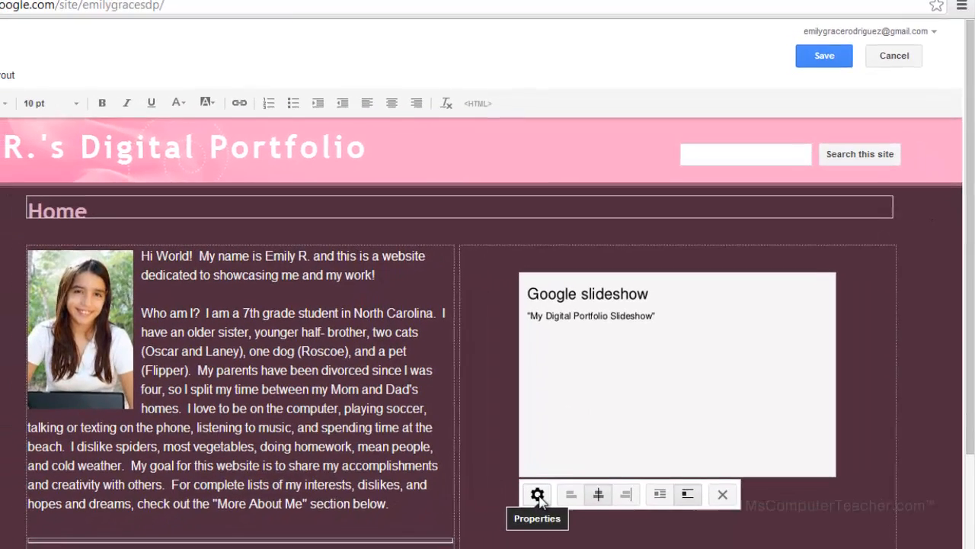
click(537, 495)
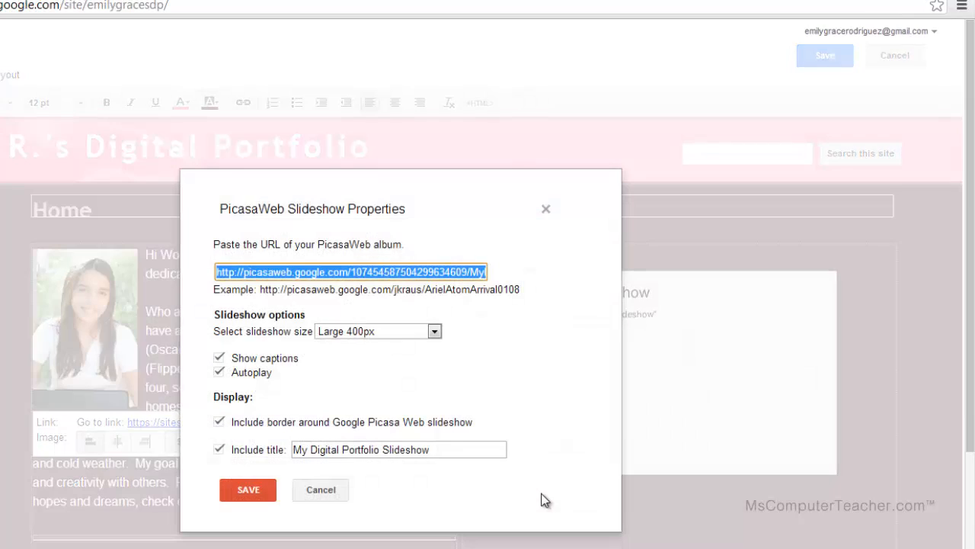
click(218, 357)
click(249, 490)
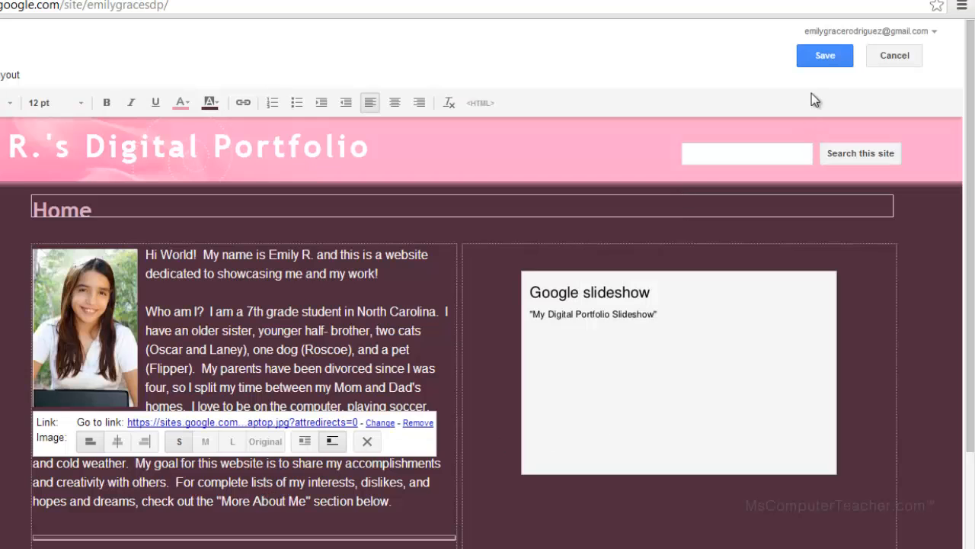
click(822, 56)
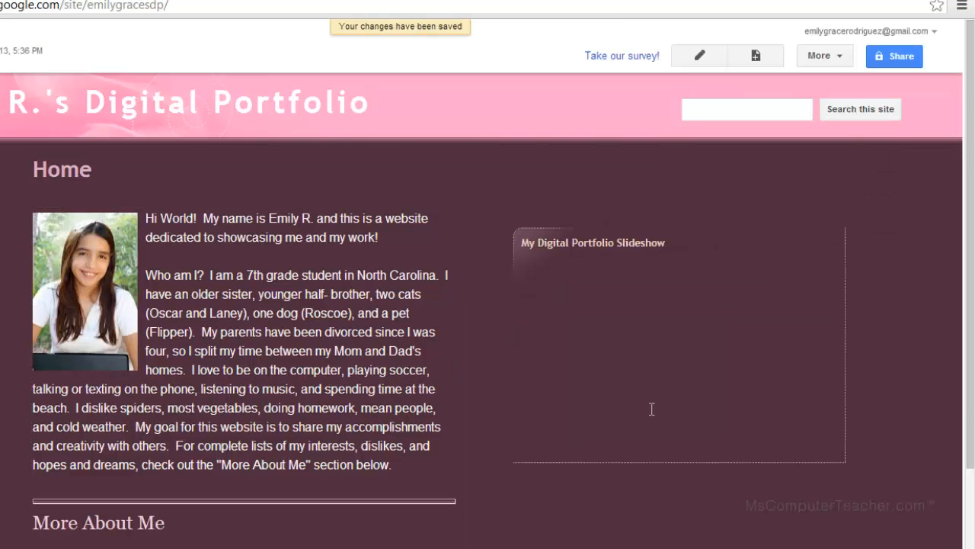